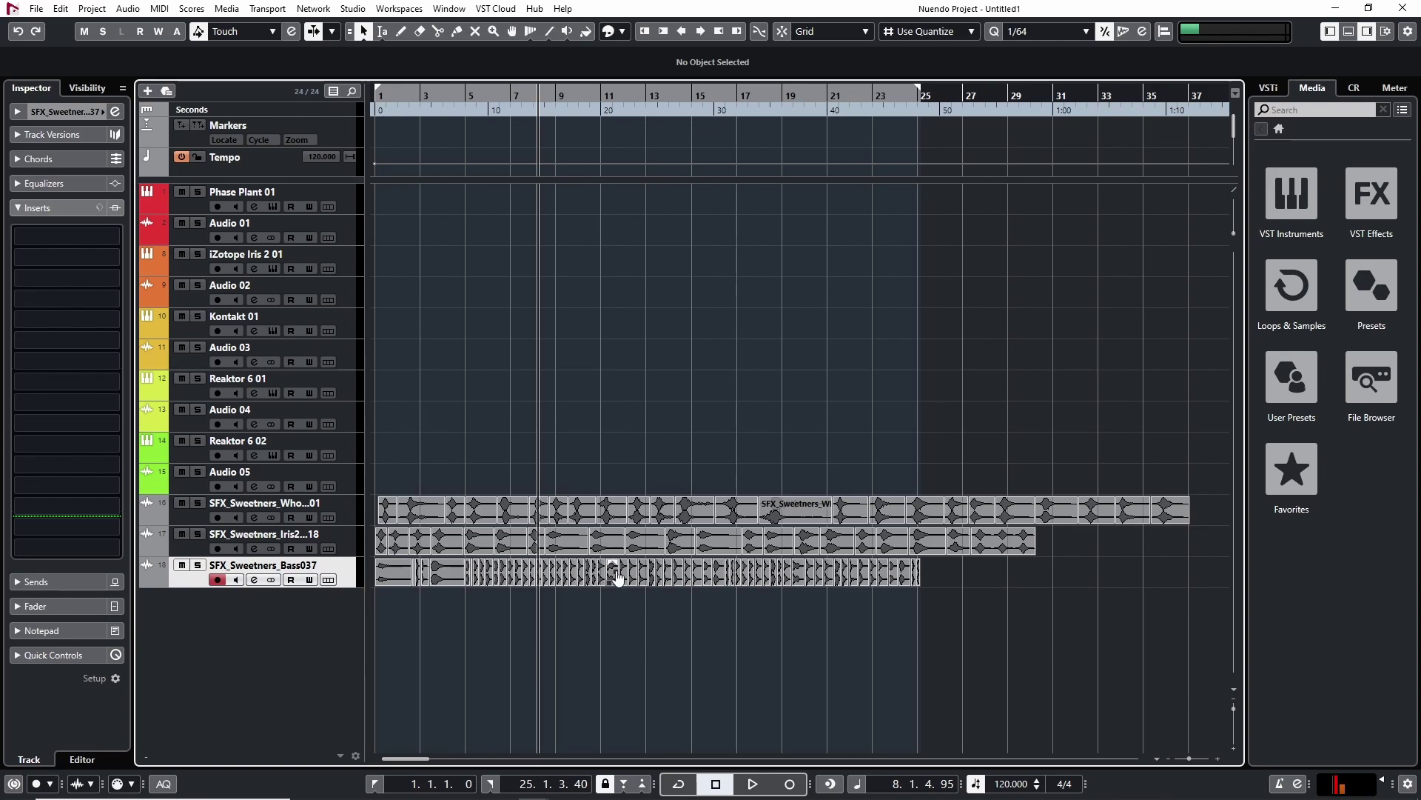
- Add a stereo group channel named Group 1 for the three SFX_Sweetners audio tracks
key(g)
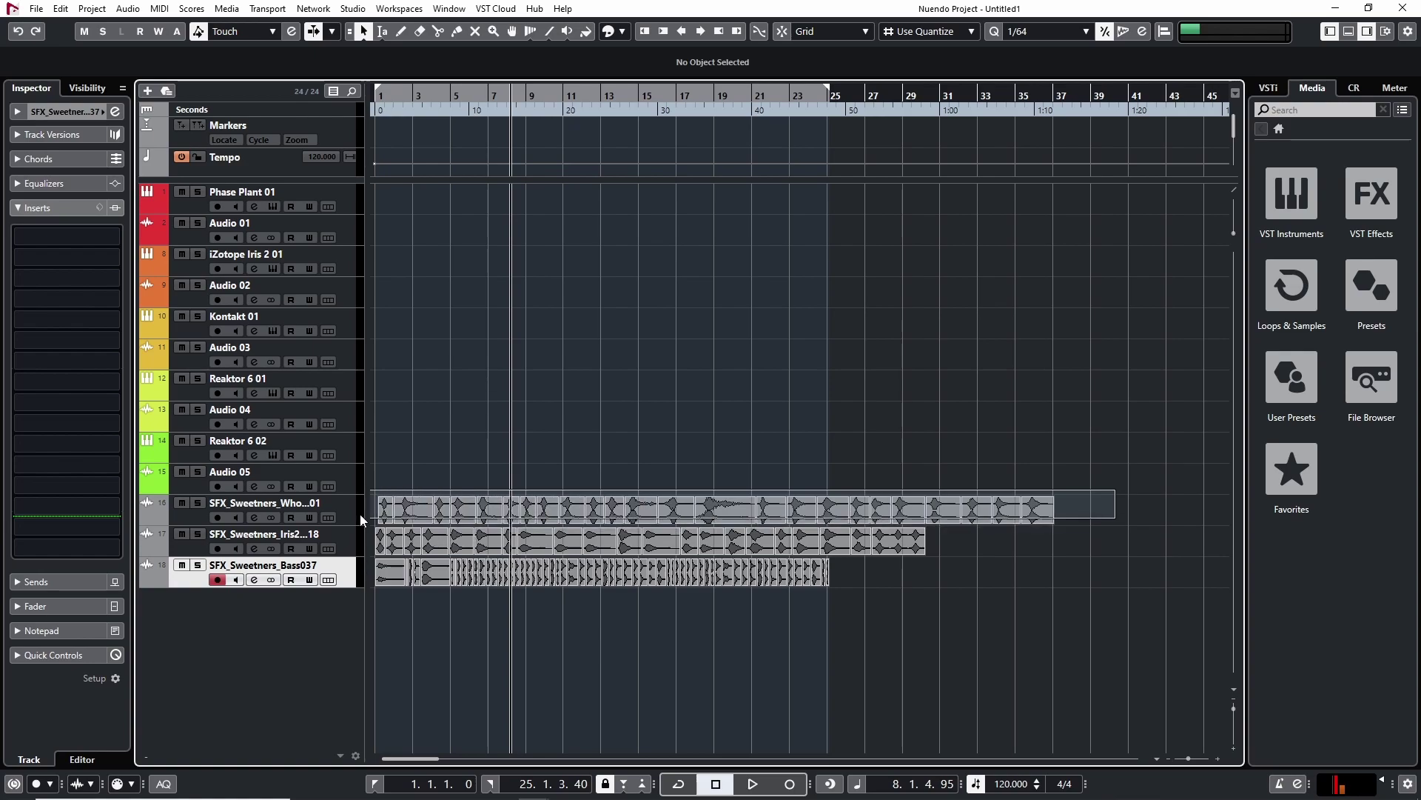
click(385, 510)
drag(381, 512, 379, 512)
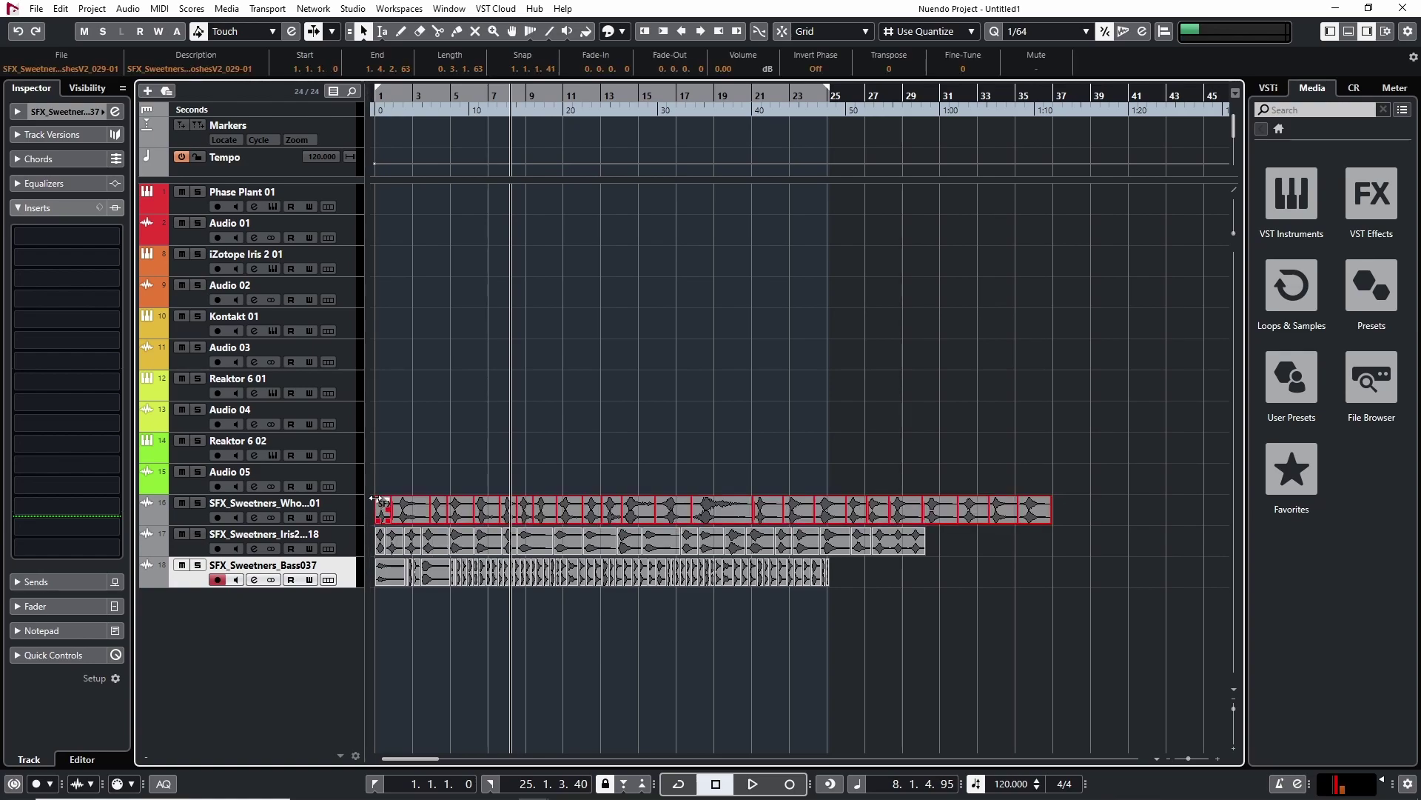
click(335, 505)
click(194, 583)
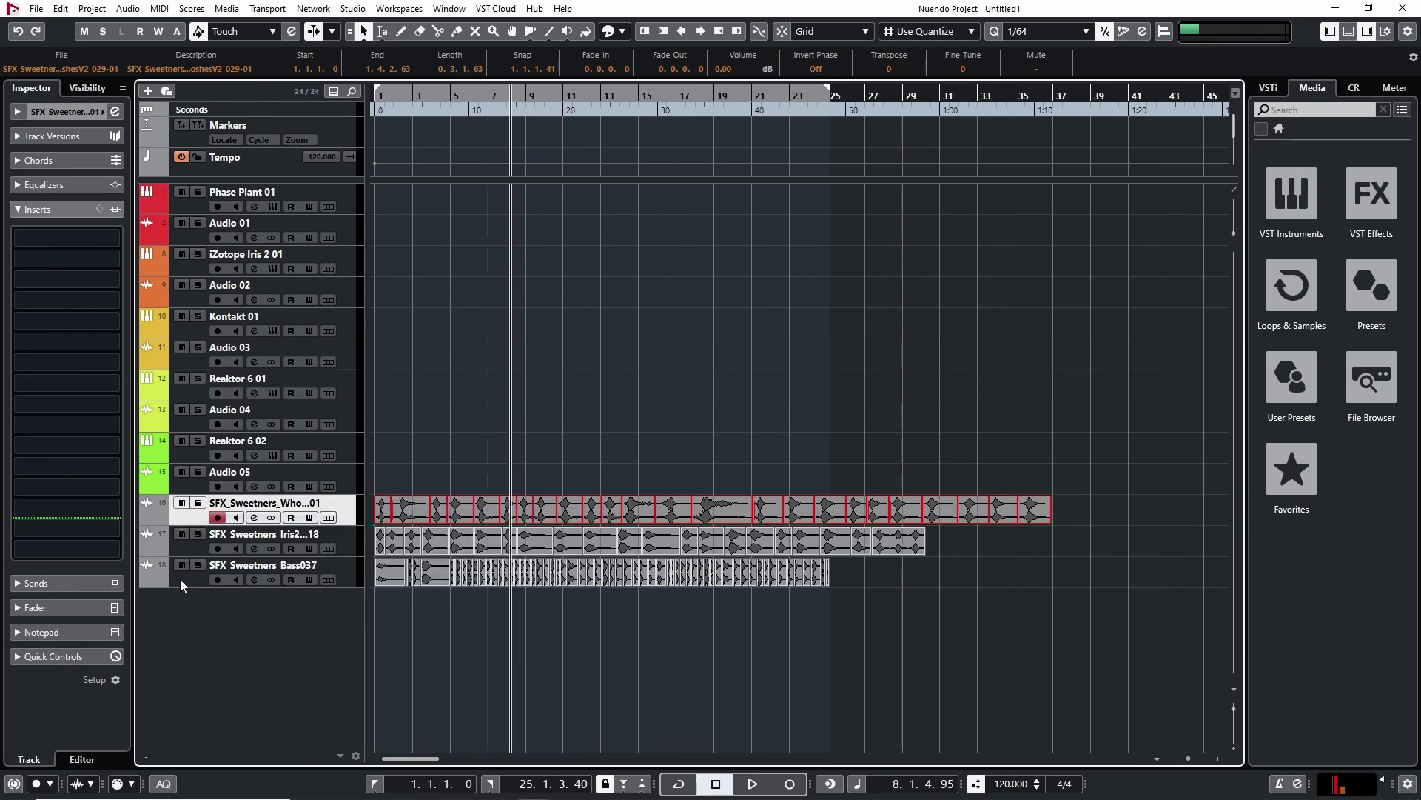
shift+click(180, 583)
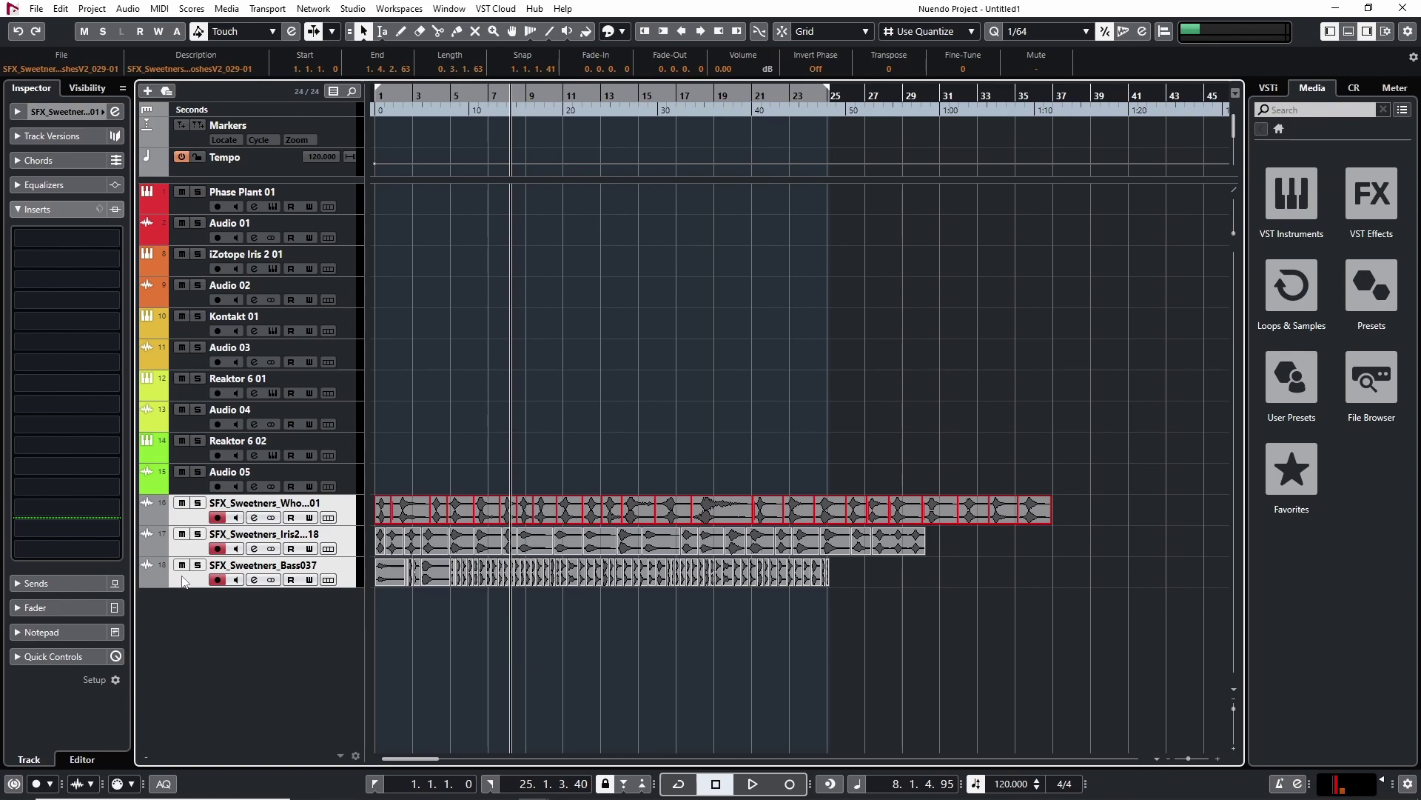
key(ctrl+g)
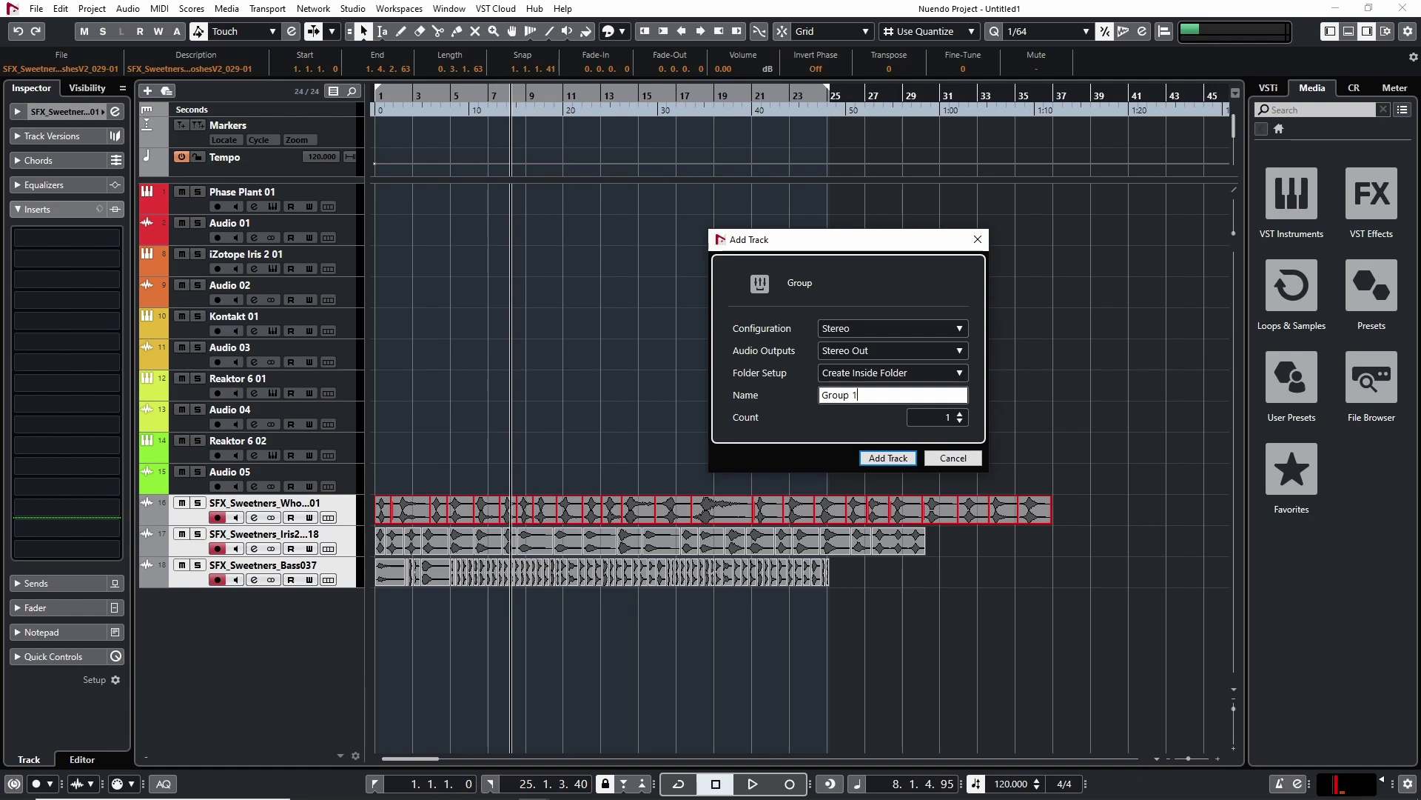
text(Group 1)
key(Return)
click(842, 382)
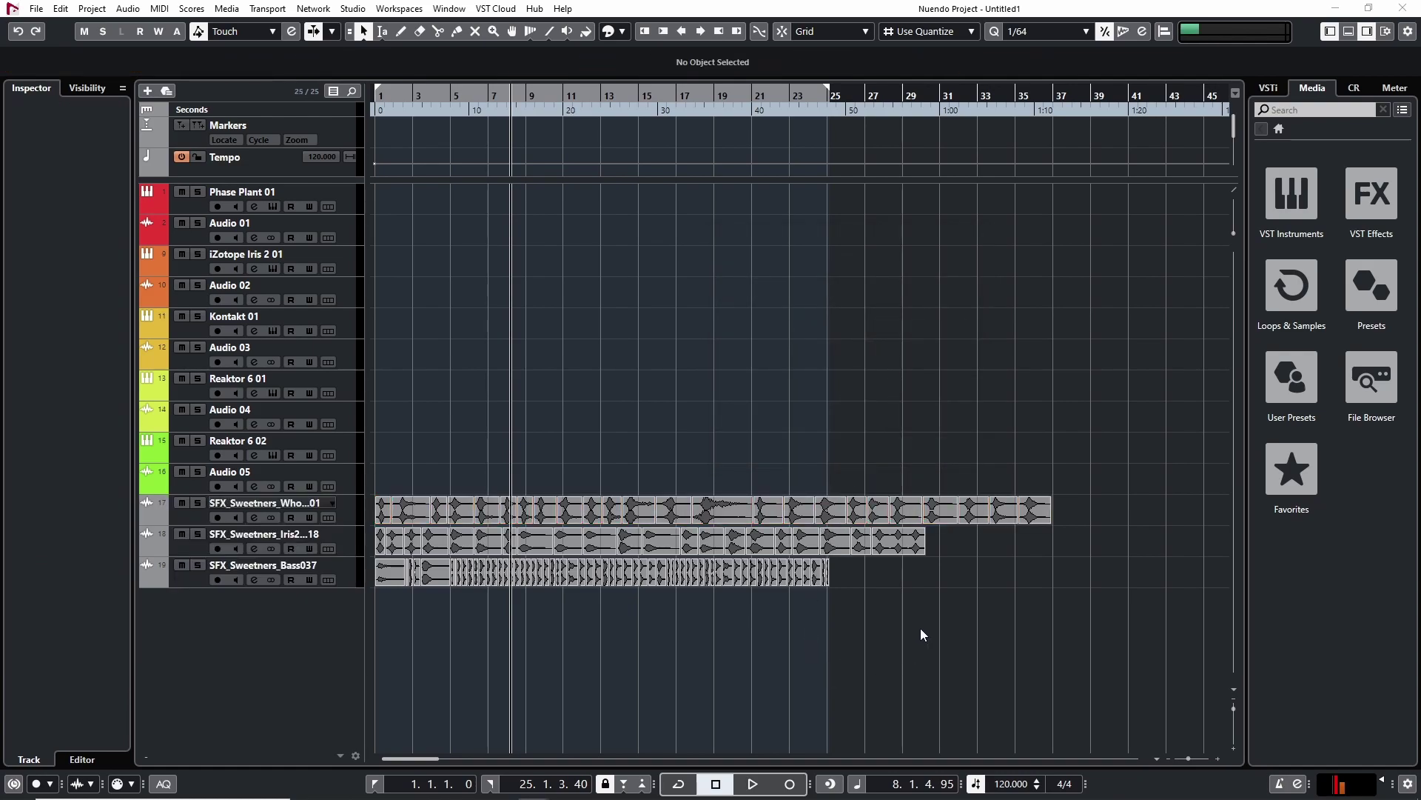
- Insert the Snap Heap effect in the first insert slot of the Group 1 channel in the mixer
key(F3)
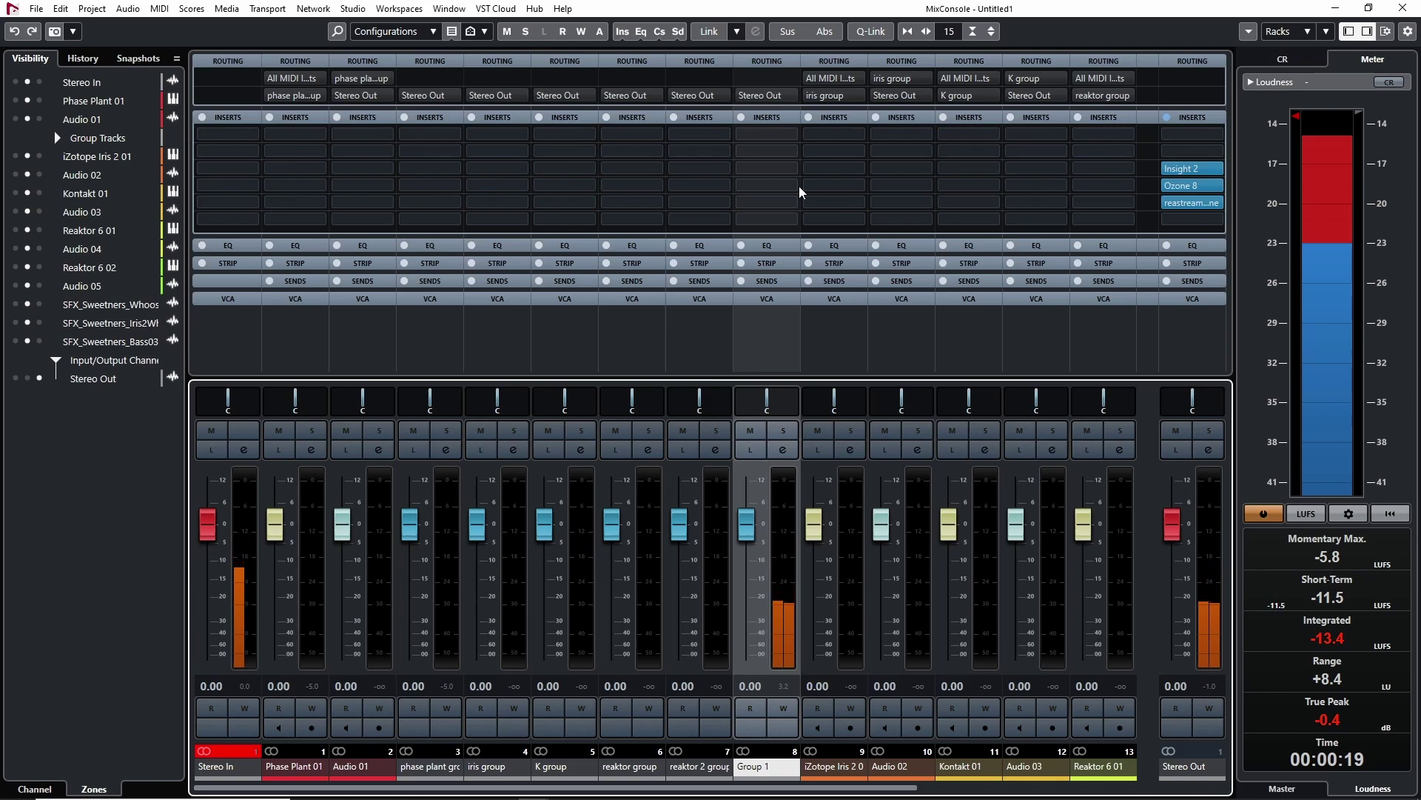
click(767, 135)
text(snap)
key(Return)
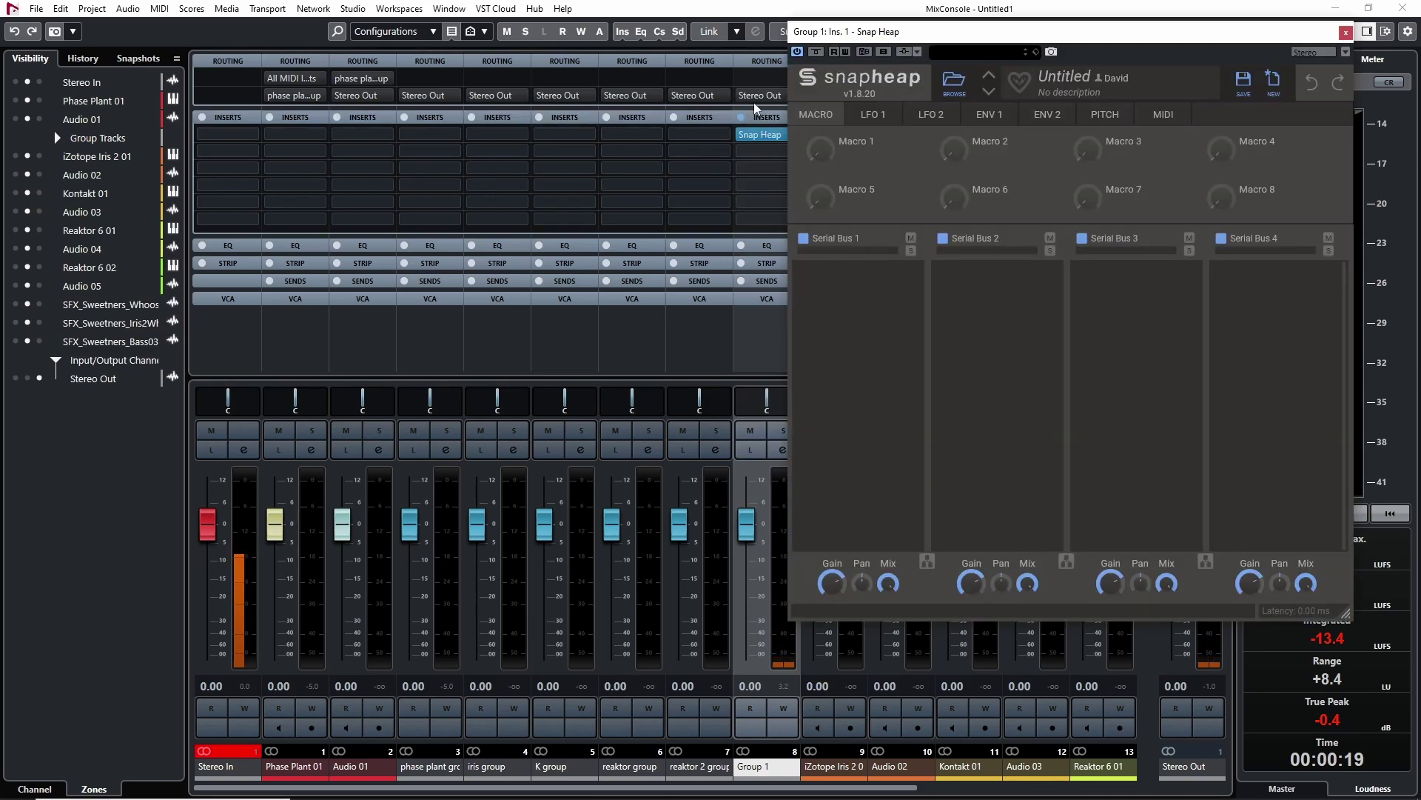
- Assign Snap Heap's MIDI mod wheel to the Serial Bus 1 gain and pull the wheel to its minimum
click(1166, 115)
drag(938, 151, 832, 590)
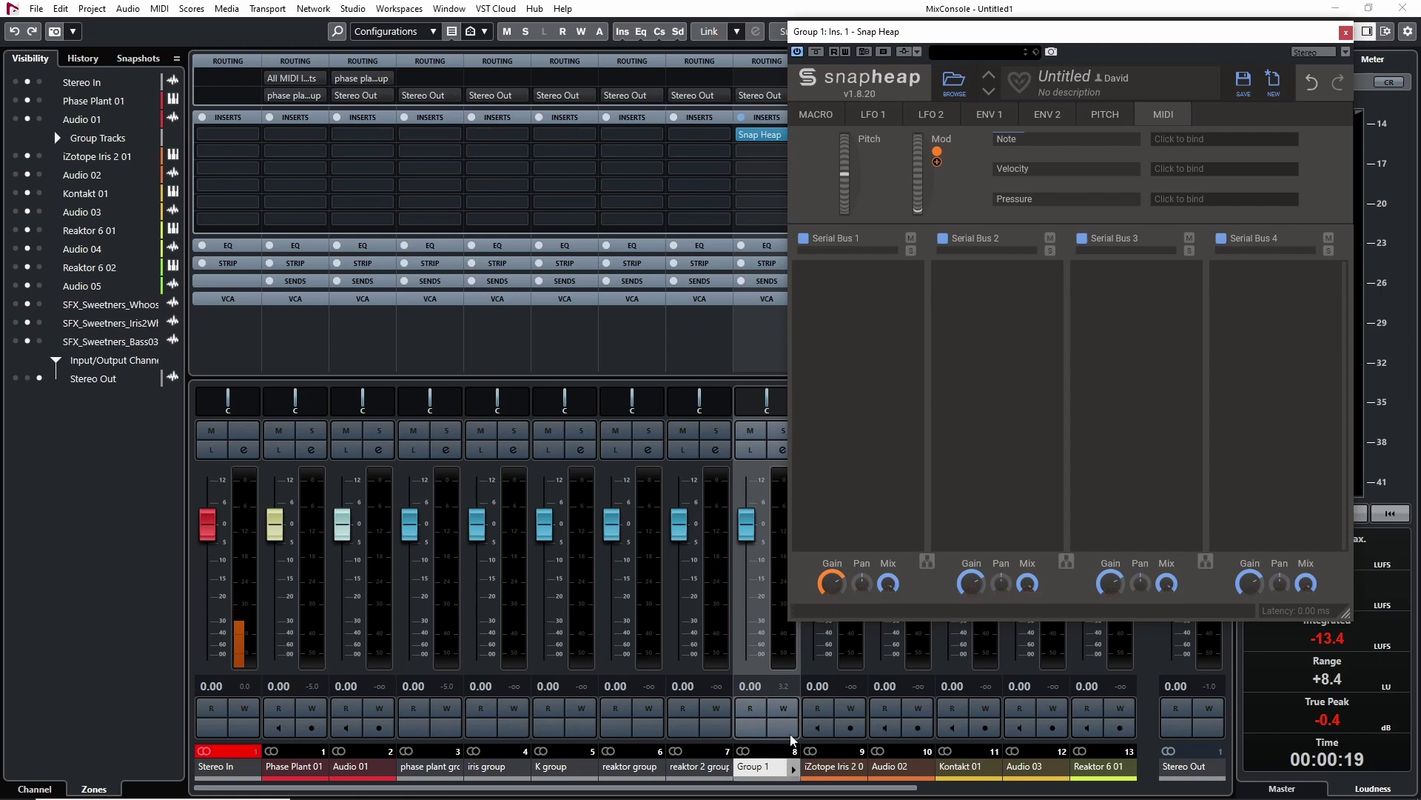
drag(917, 159, 917, 211)
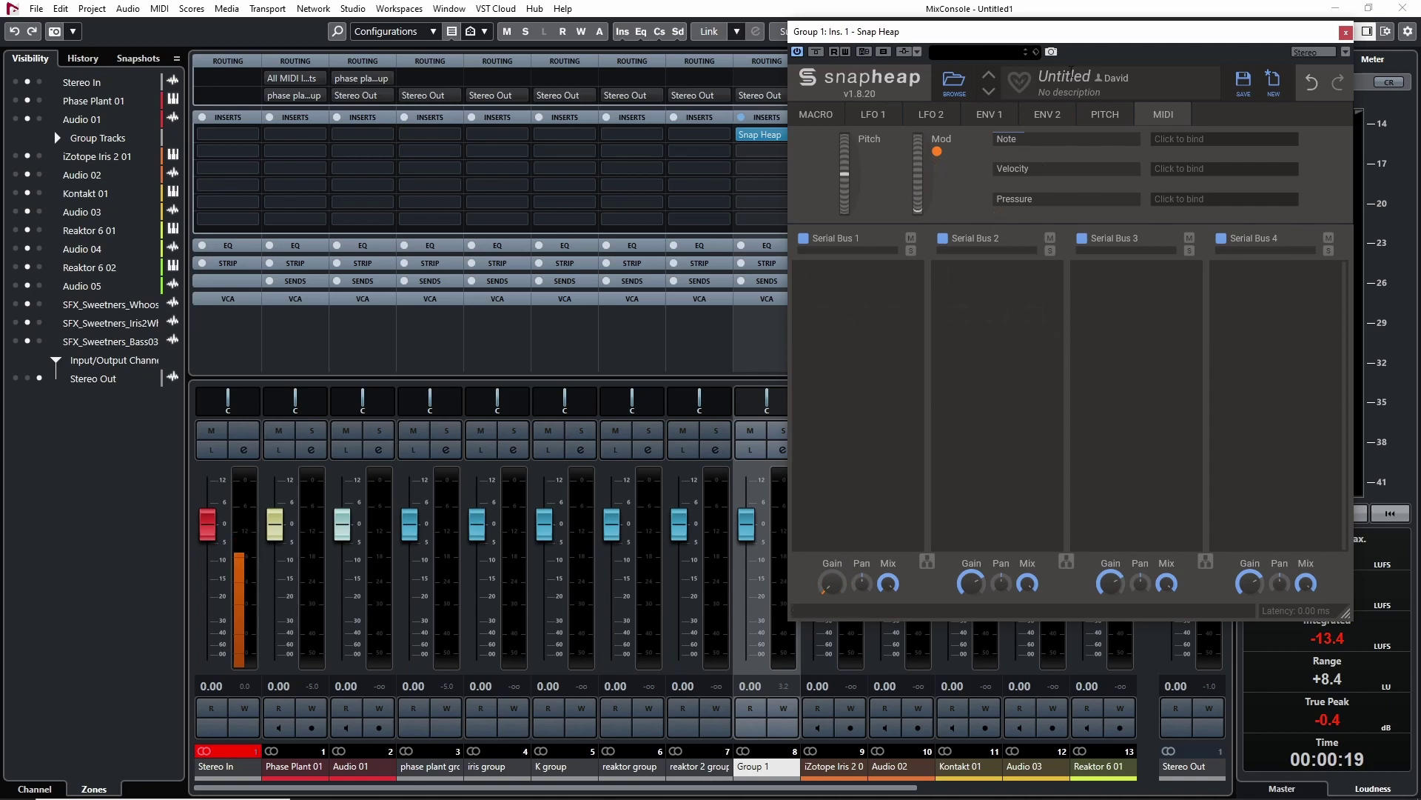
click(1345, 31)
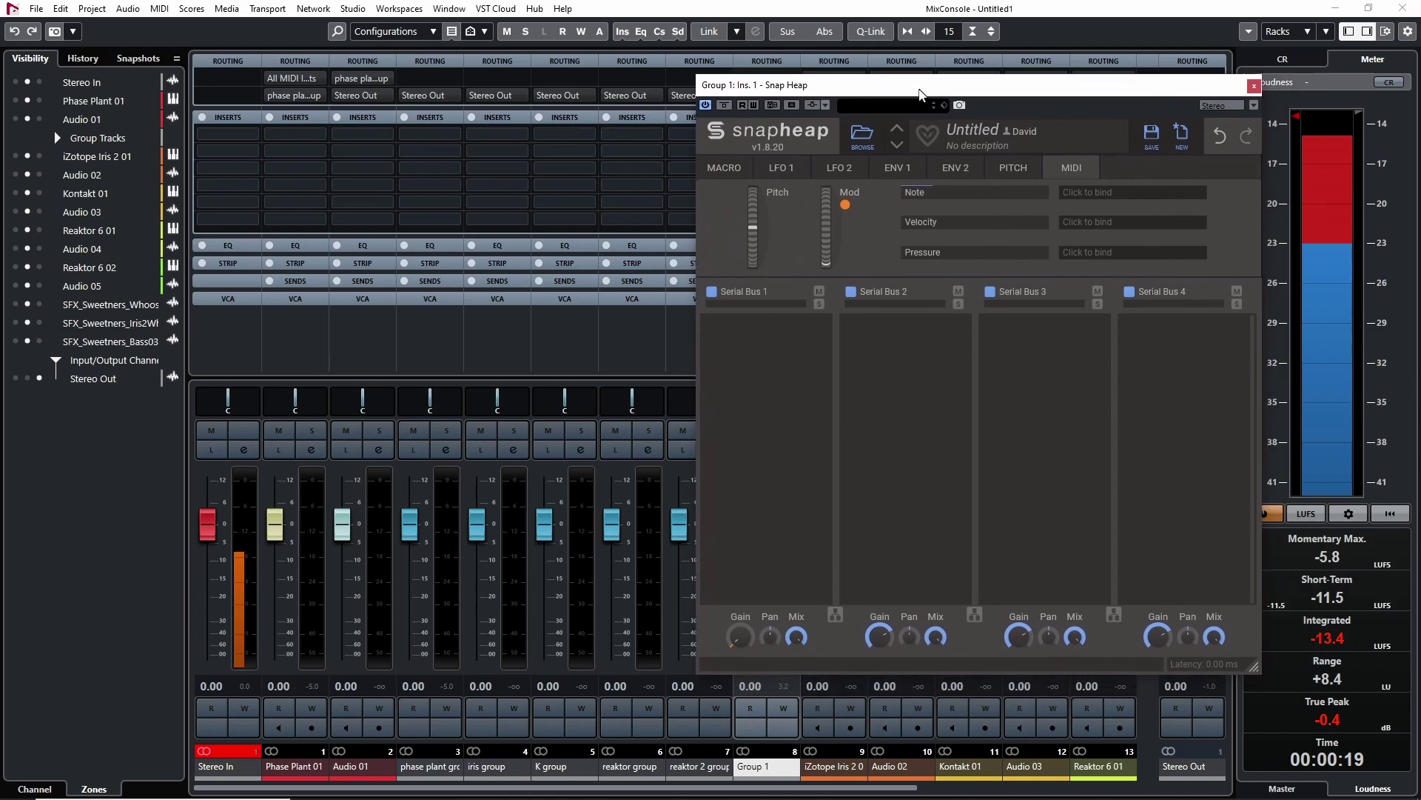
drag(920, 88, 916, 80)
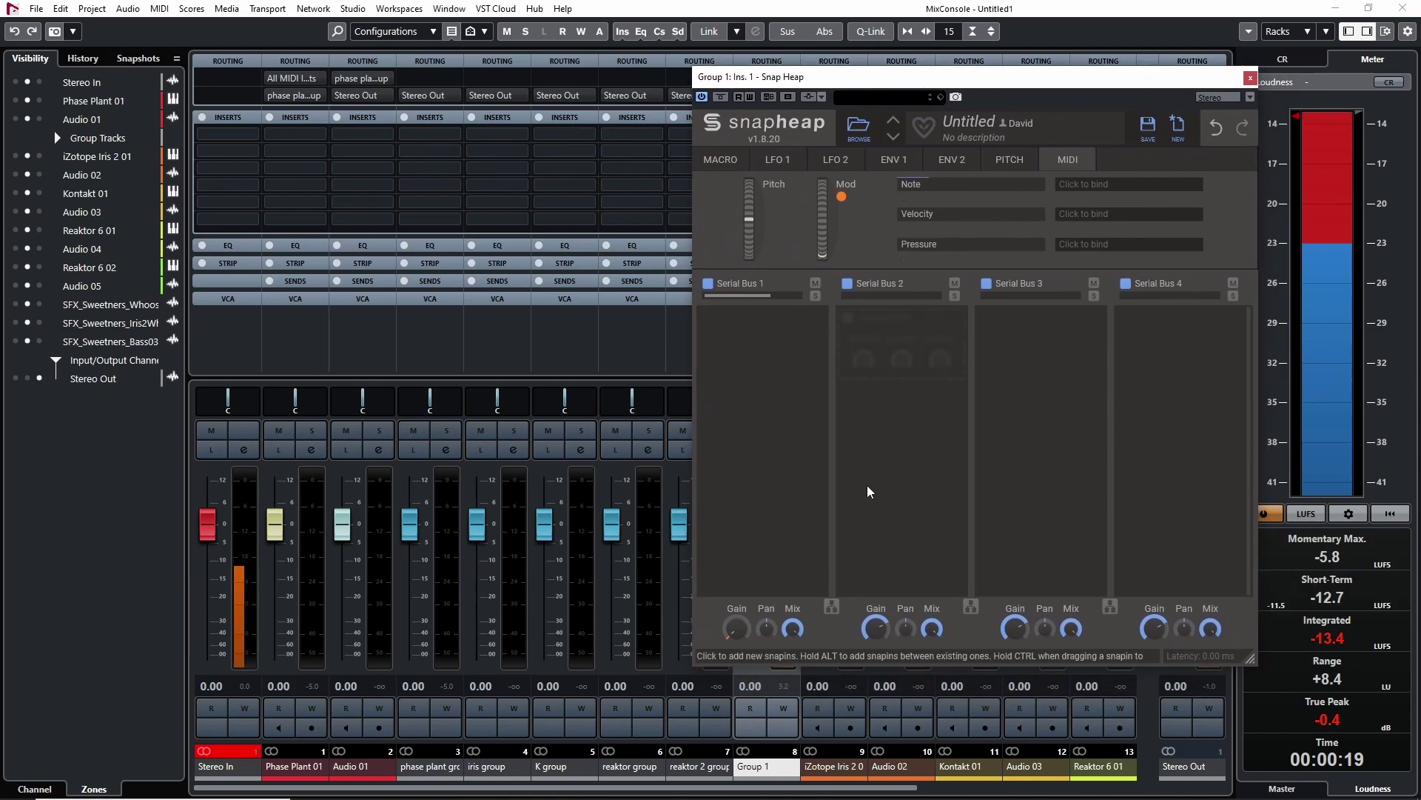
- Play the project while riding the mod wheel to audition the gain modulation, with the Snap Heap window moved clear of the tracks
mouse_move(821, 246)
mouse_down()
mouse_move(822, 194)
mouse_move(836, 250)
mouse_move(838, 191)
mouse_move(824, 245)
mouse_up()
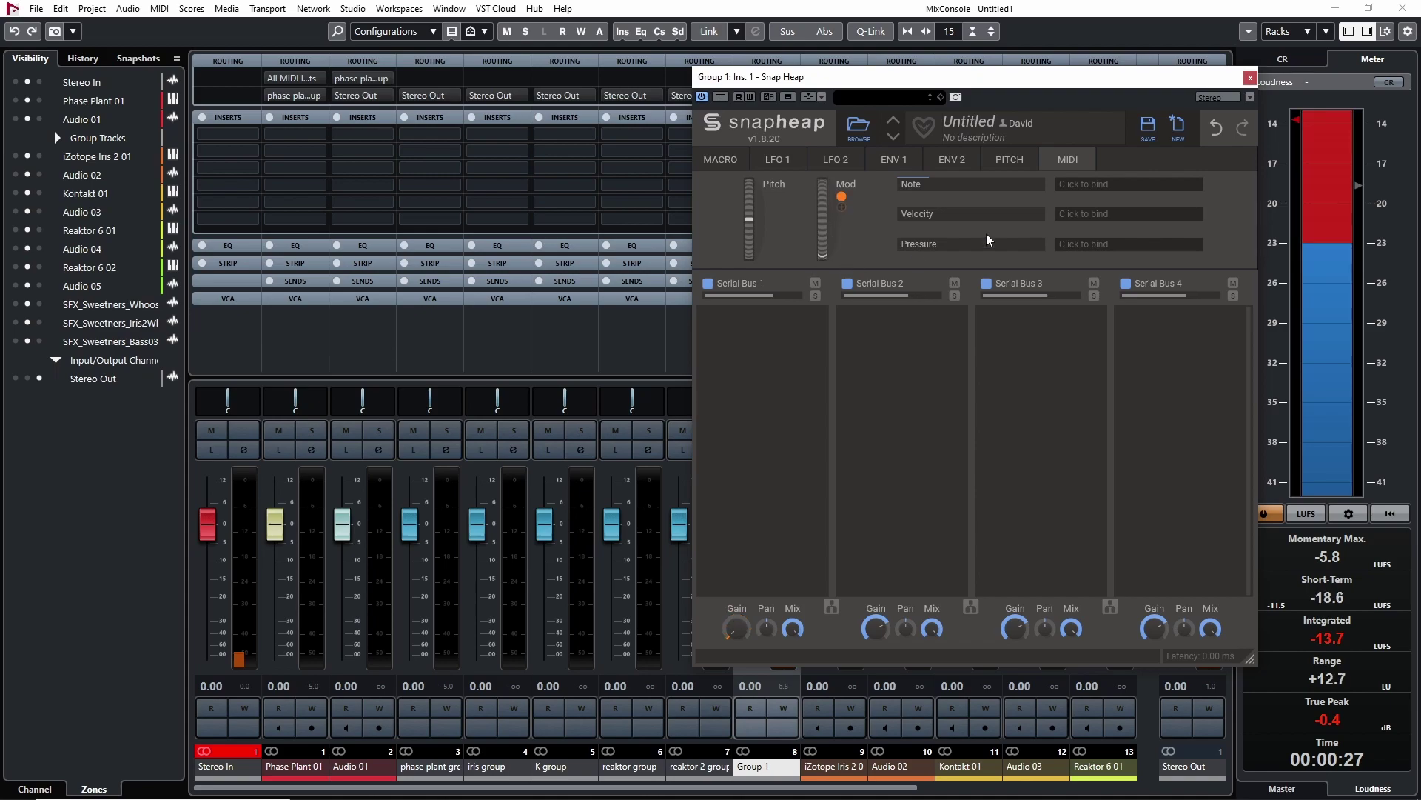
key(F3)
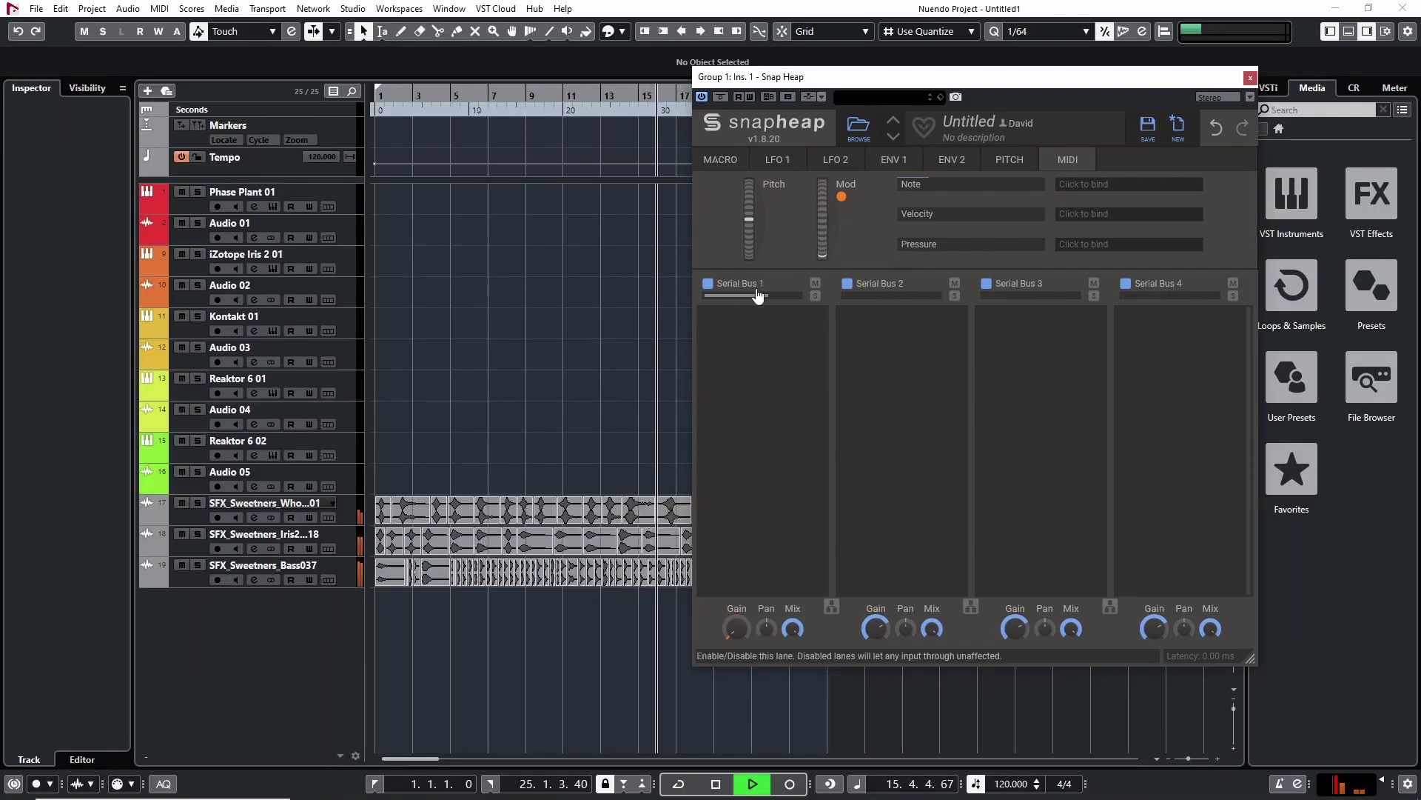
drag(824, 244, 825, 193)
drag(822, 77, 1135, 89)
drag(1139, 197, 1132, 287)
key(space)
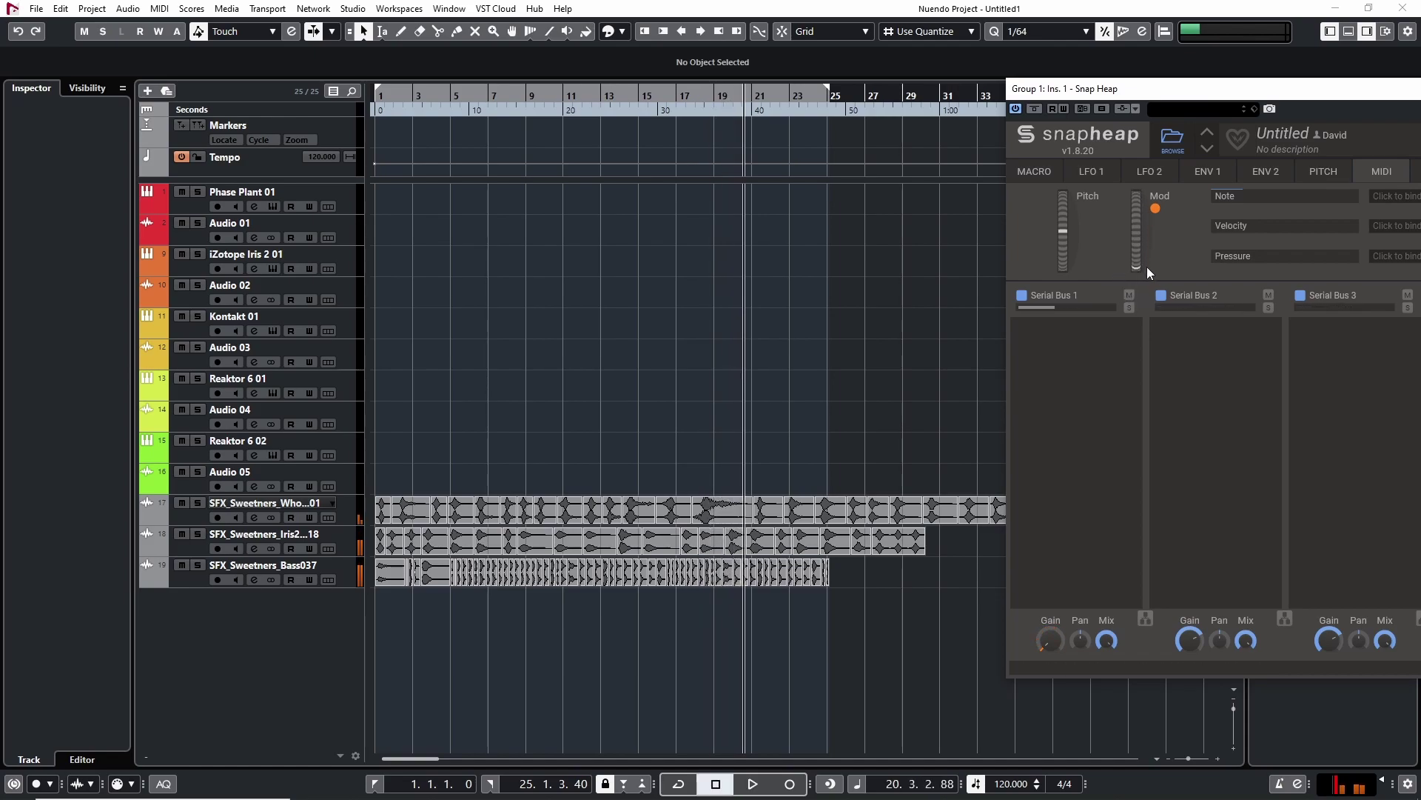
- Insert ValhallaSupermassive after Snap Heap on the Group 1 channel and return to the project window
key(F3)
click(771, 151)
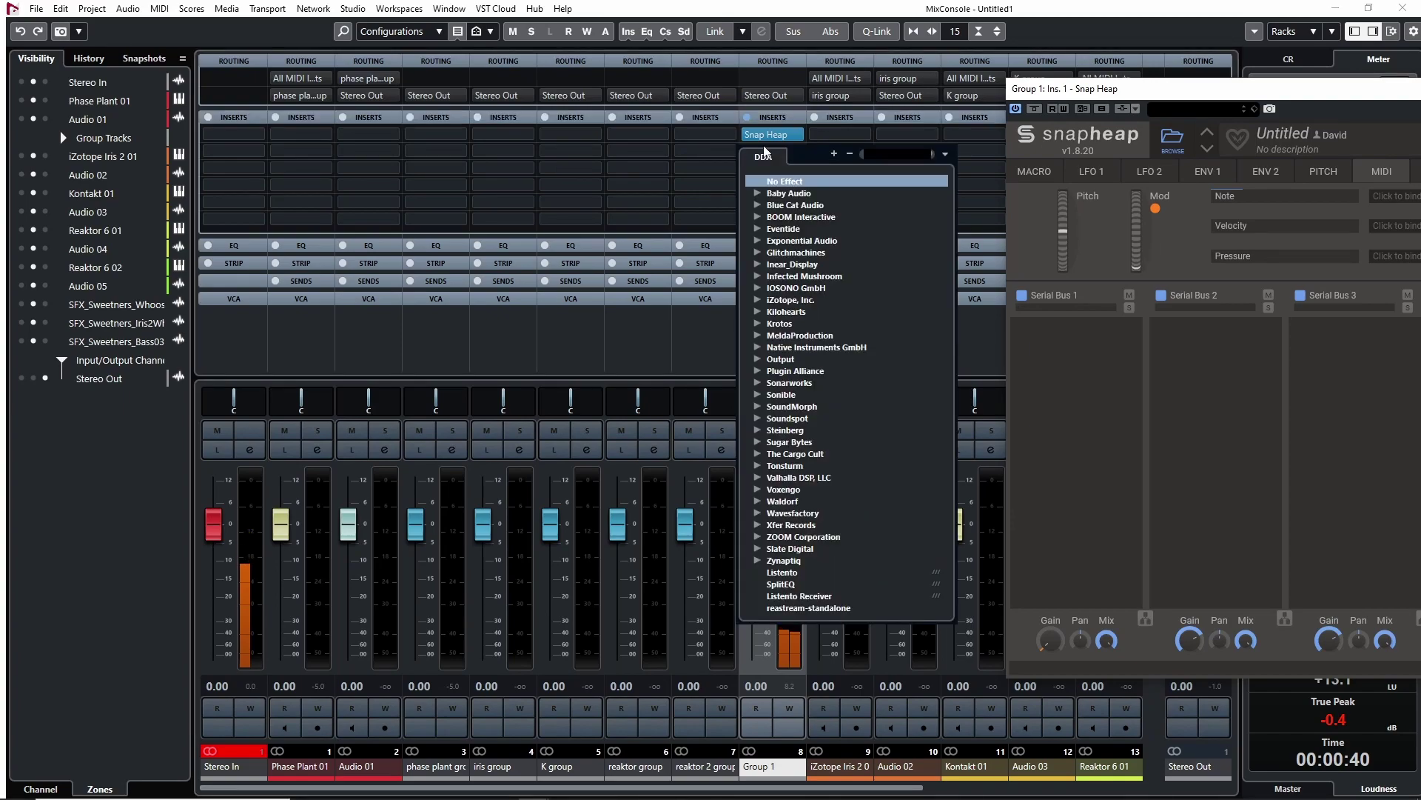
text(super)
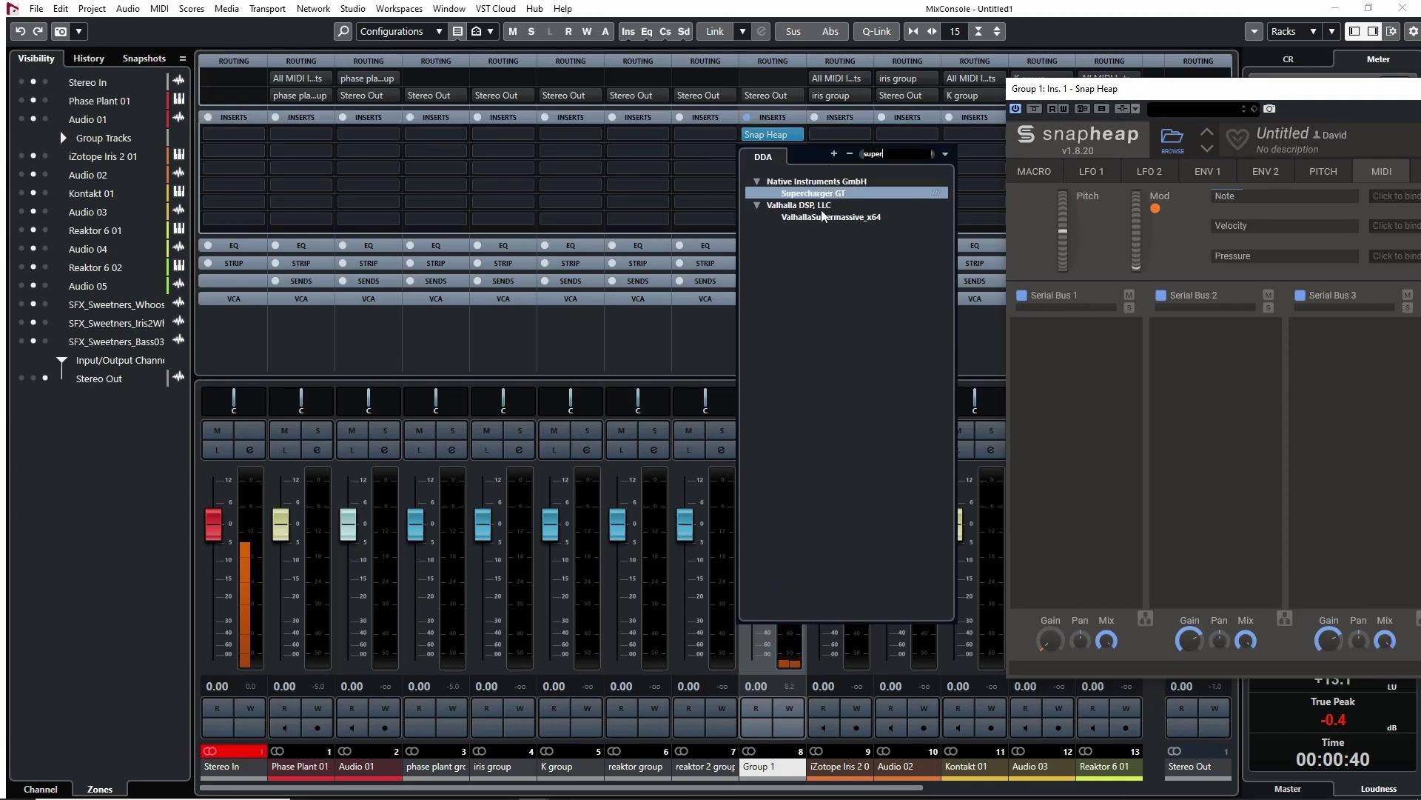
click(824, 216)
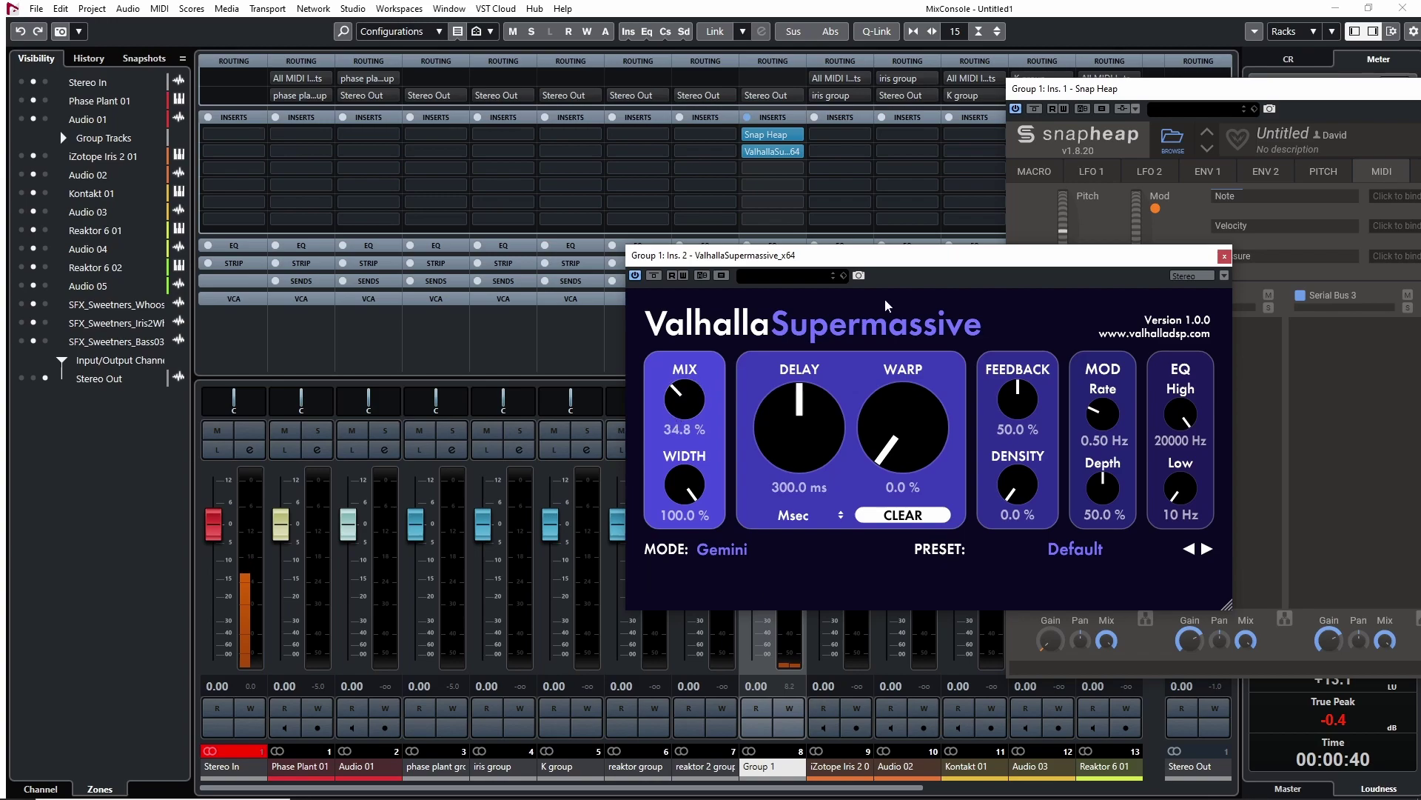
click(1225, 256)
click(1403, 9)
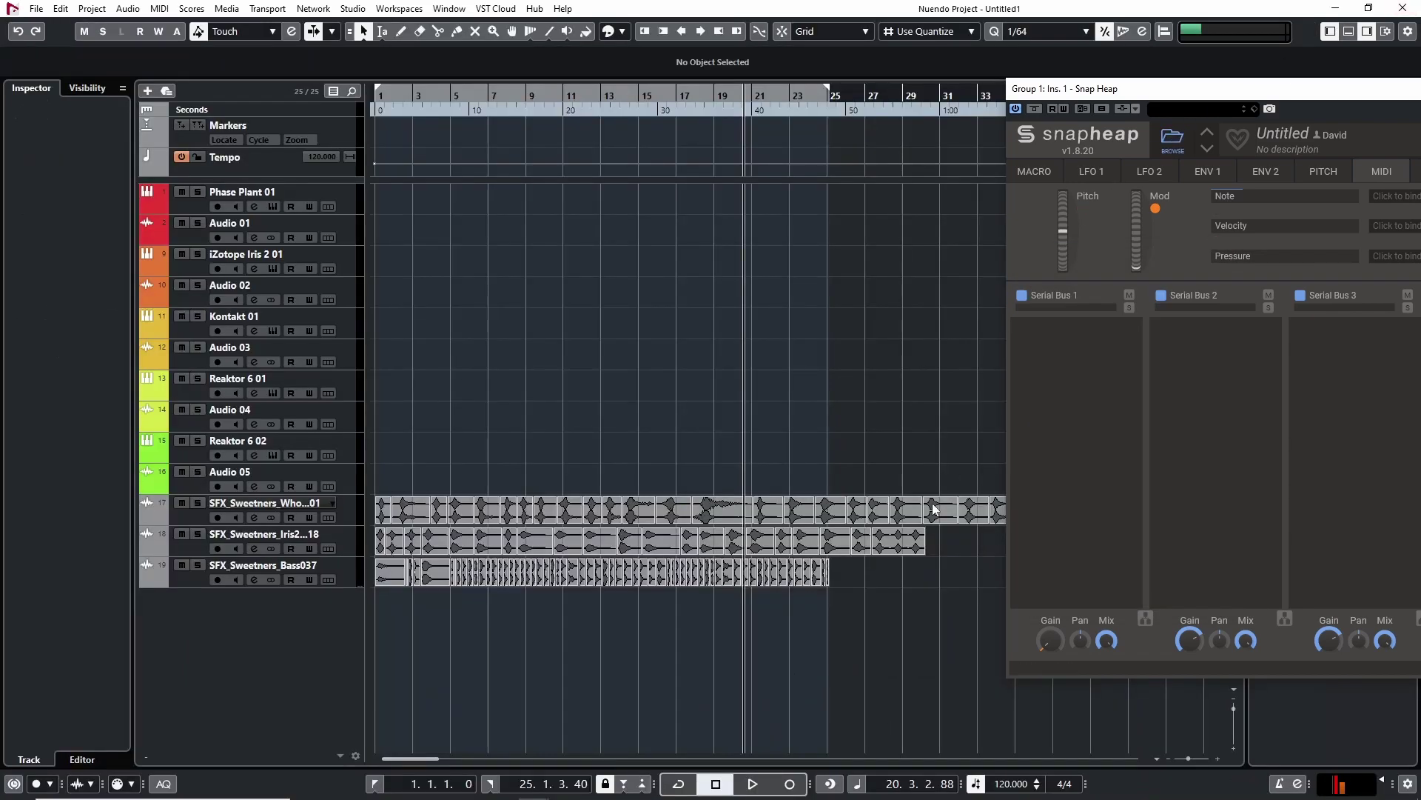
- Play from about bar 19 while riding the mod wheel to audition the sweeteners with the reverb
click(712, 109)
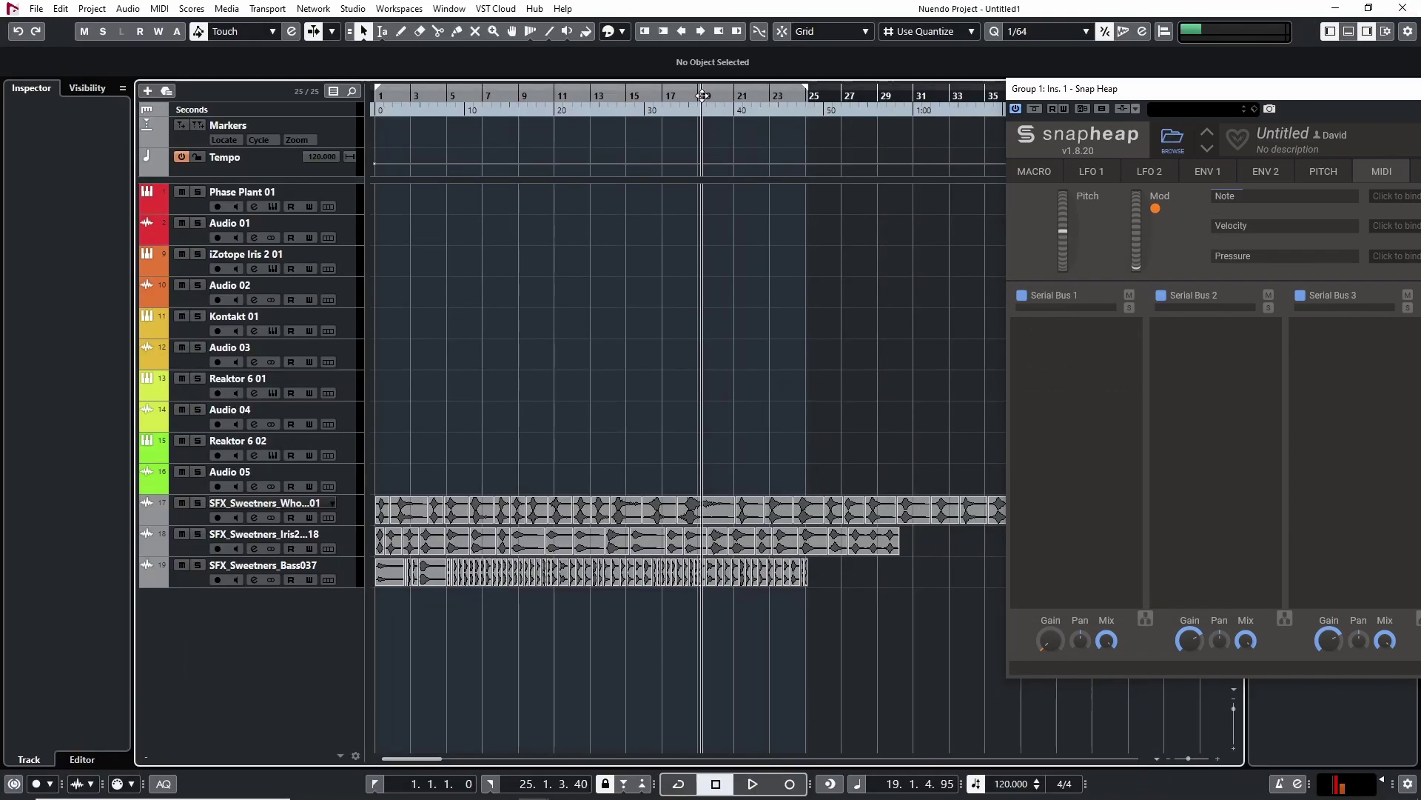
key(space)
mouse_move(1136, 259)
mouse_down()
mouse_move(1131, 205)
mouse_move(1140, 276)
mouse_move(1140, 256)
mouse_move(1129, 270)
mouse_up()
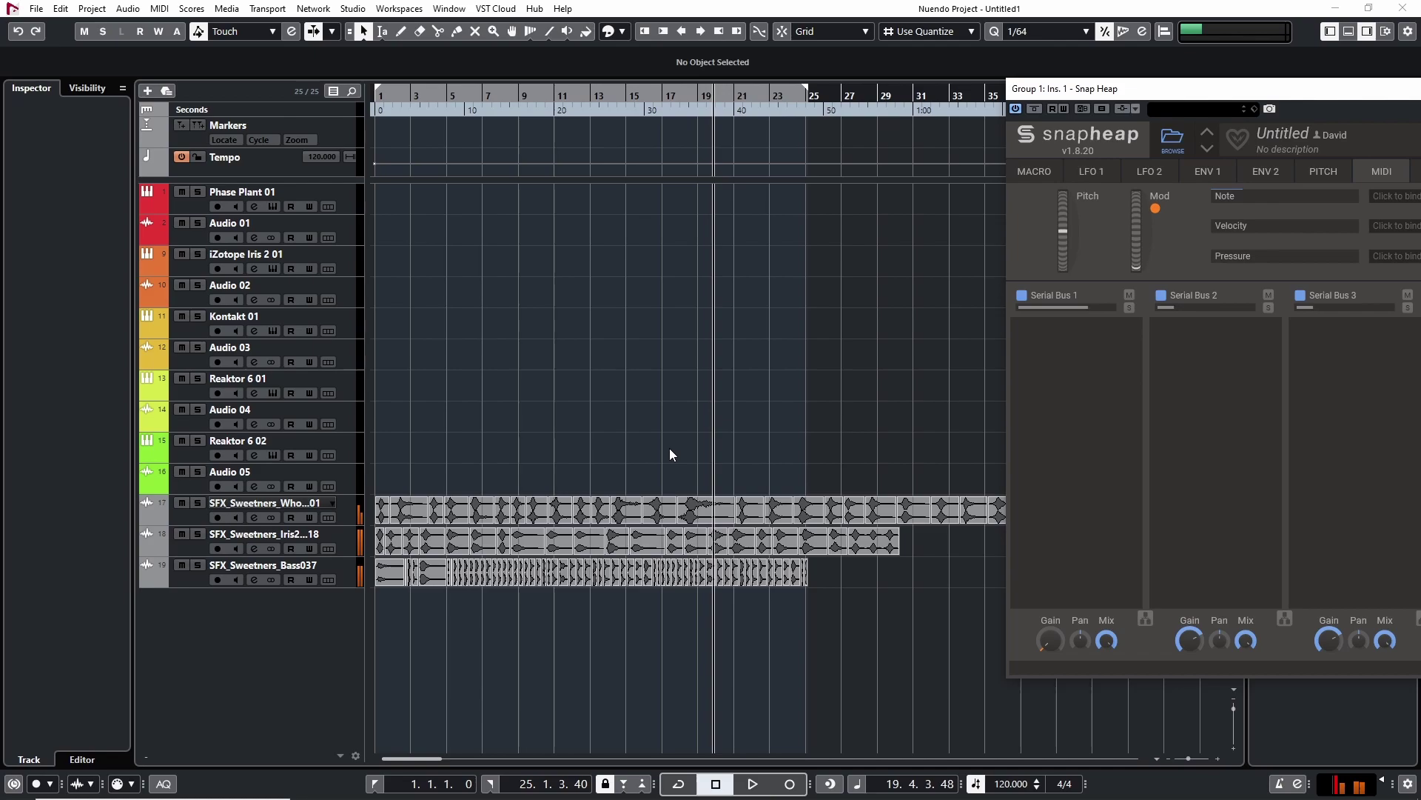
- Set the mix of ValhallaSupermassive on Group 1 to 8.4 % and return to the project window
key(F3)
click(775, 154)
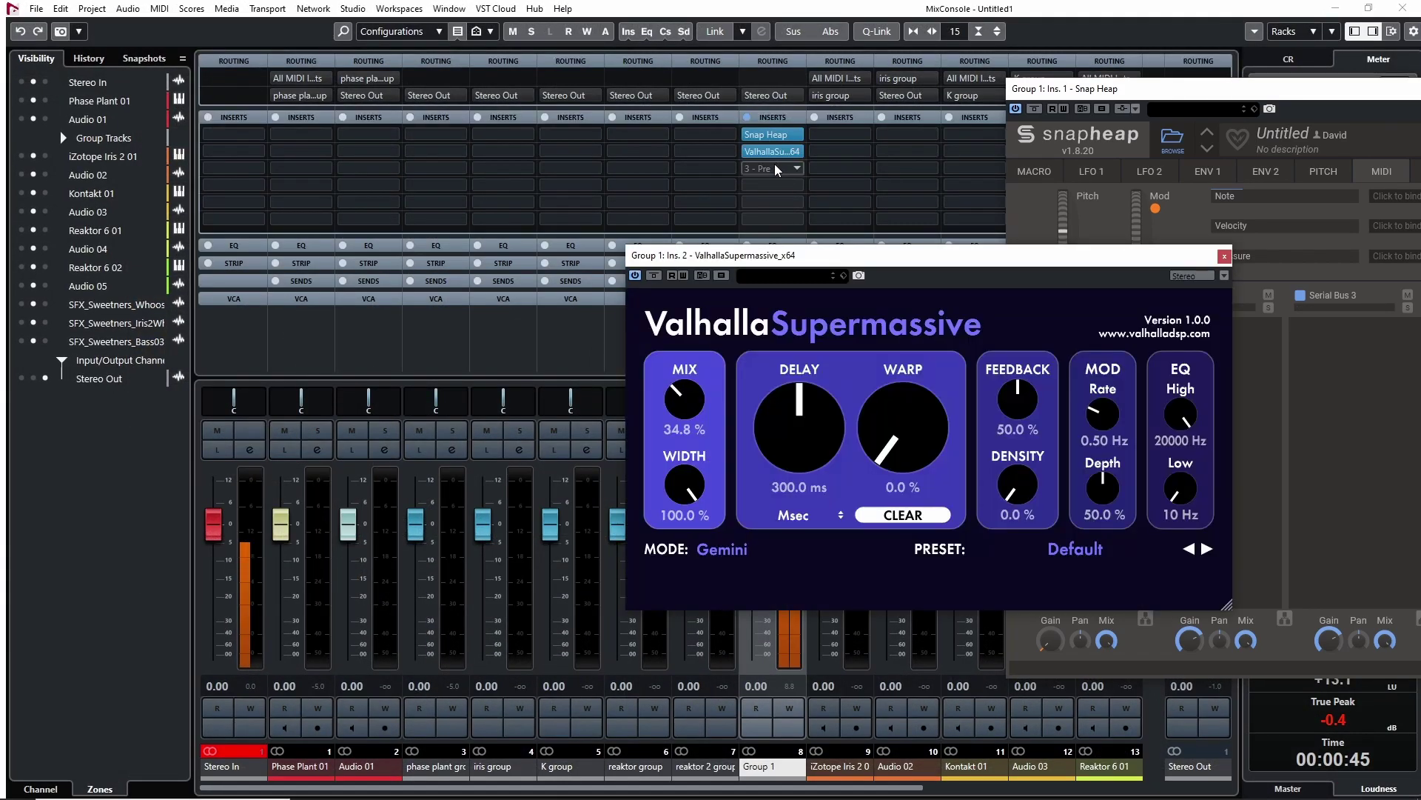
drag(675, 424, 676, 428)
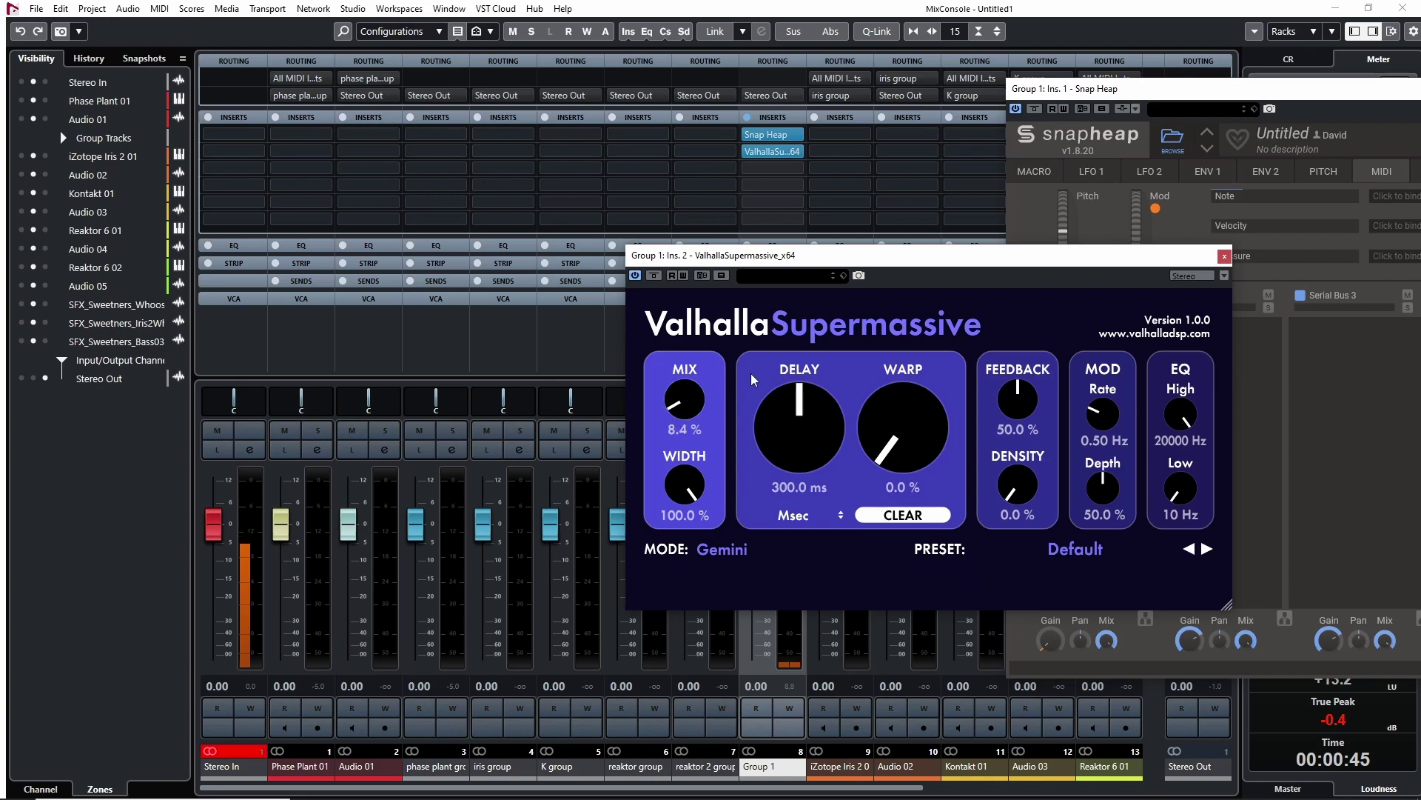
click(1224, 256)
click(1400, 6)
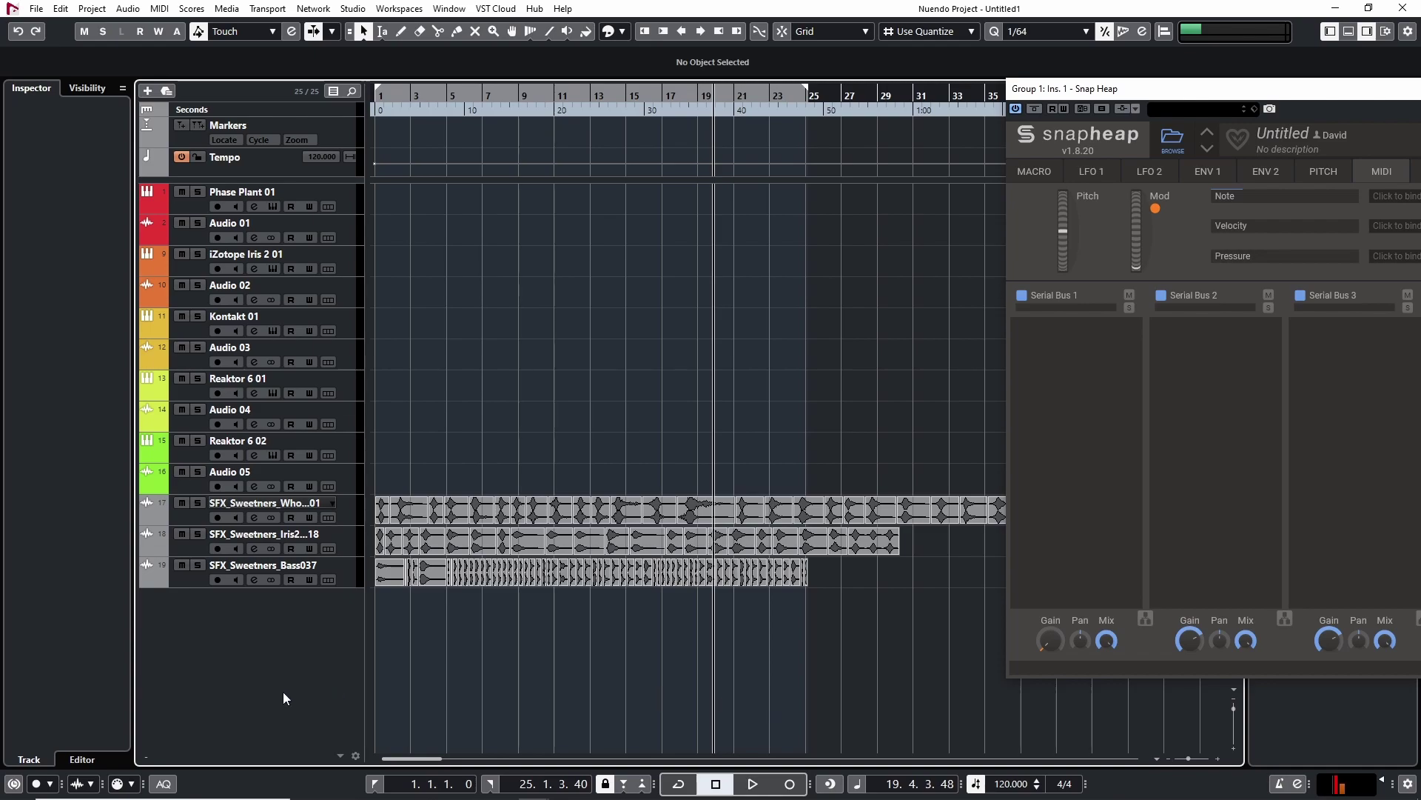
- Add a stereo audio track with Group 1 as its input and Stereo Out as its output, and display its routing
double_click(256, 652)
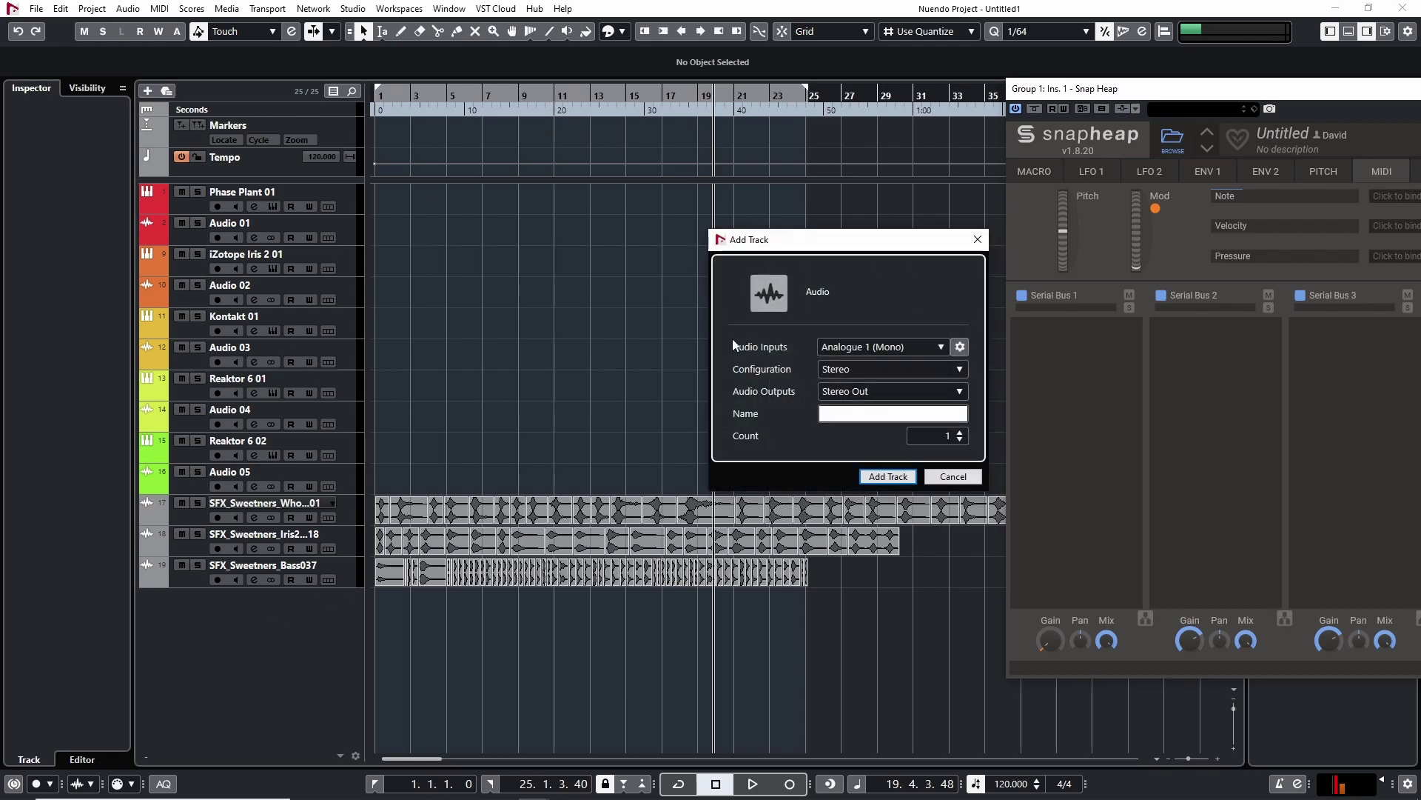
click(899, 350)
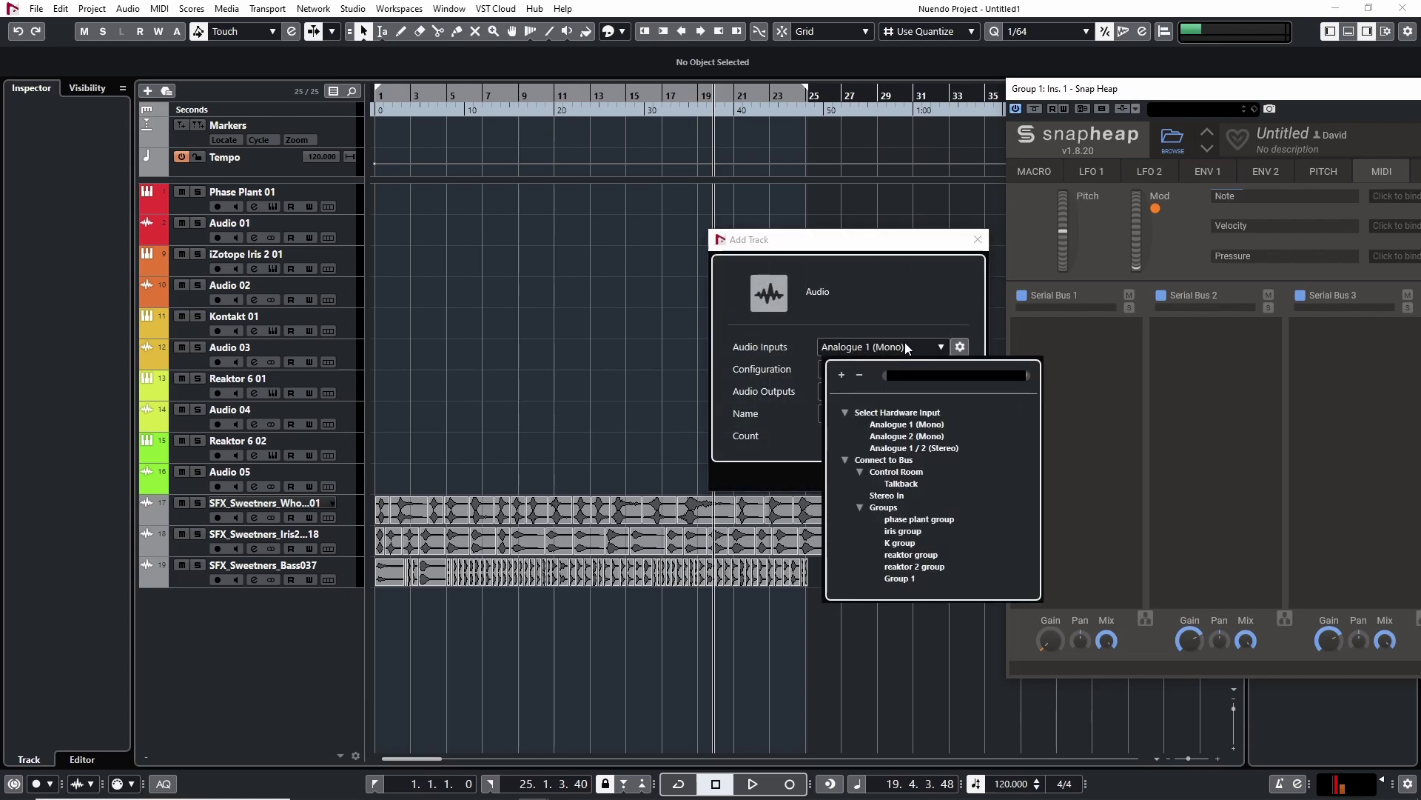
click(899, 579)
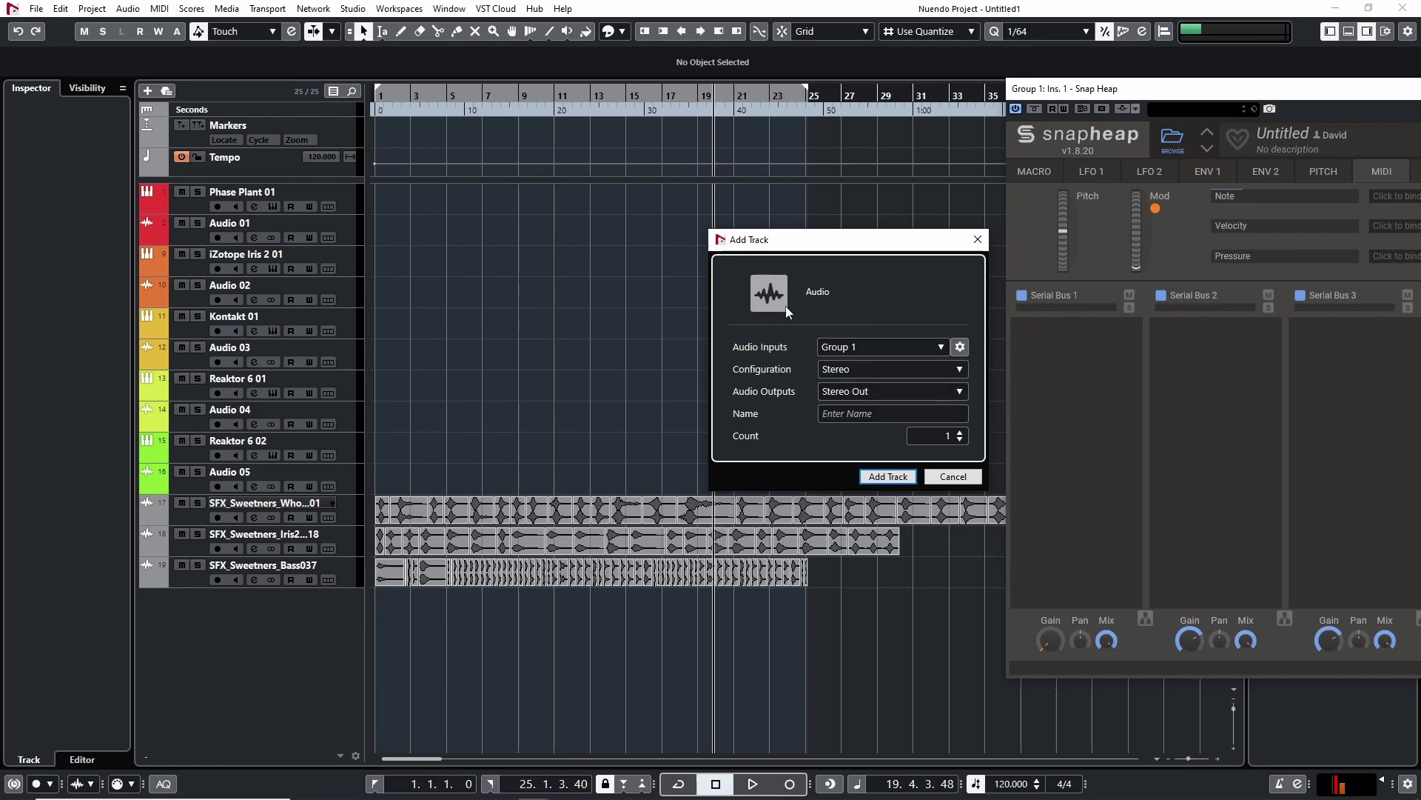
click(881, 478)
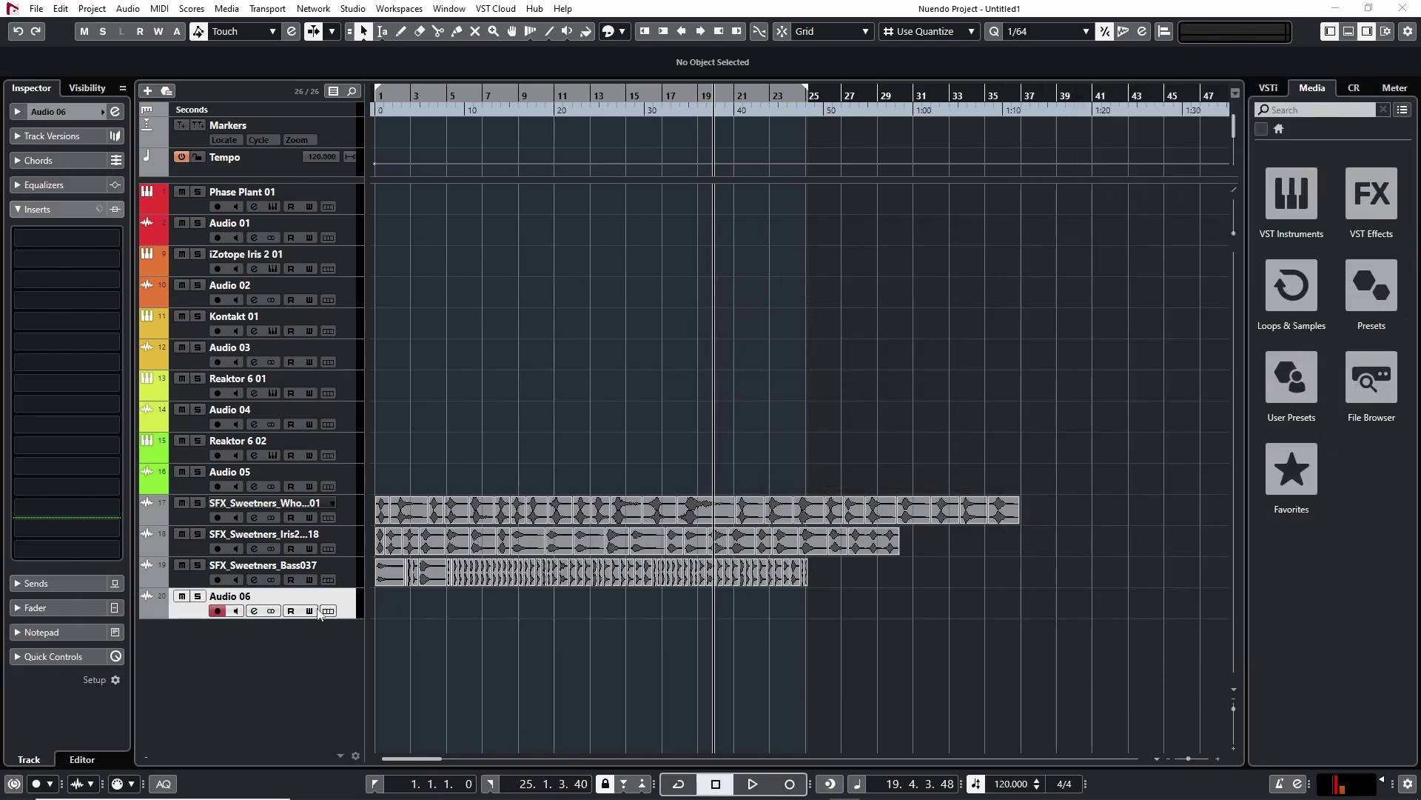
click(43, 109)
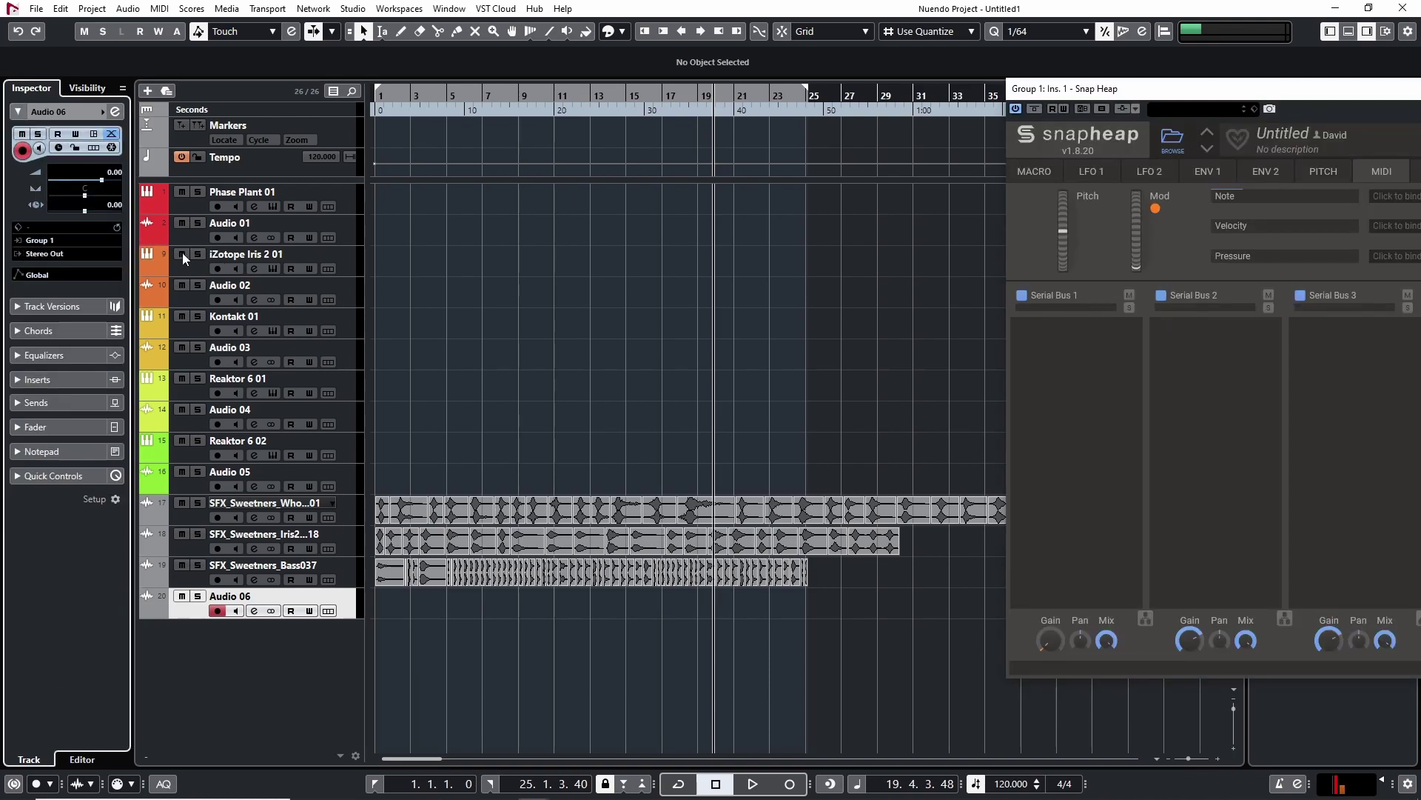
- Record the Group 1 output onto Audio 06 from about bar 5 to bar 12 while riding the mod wheel
drag(651, 99, 317, 551)
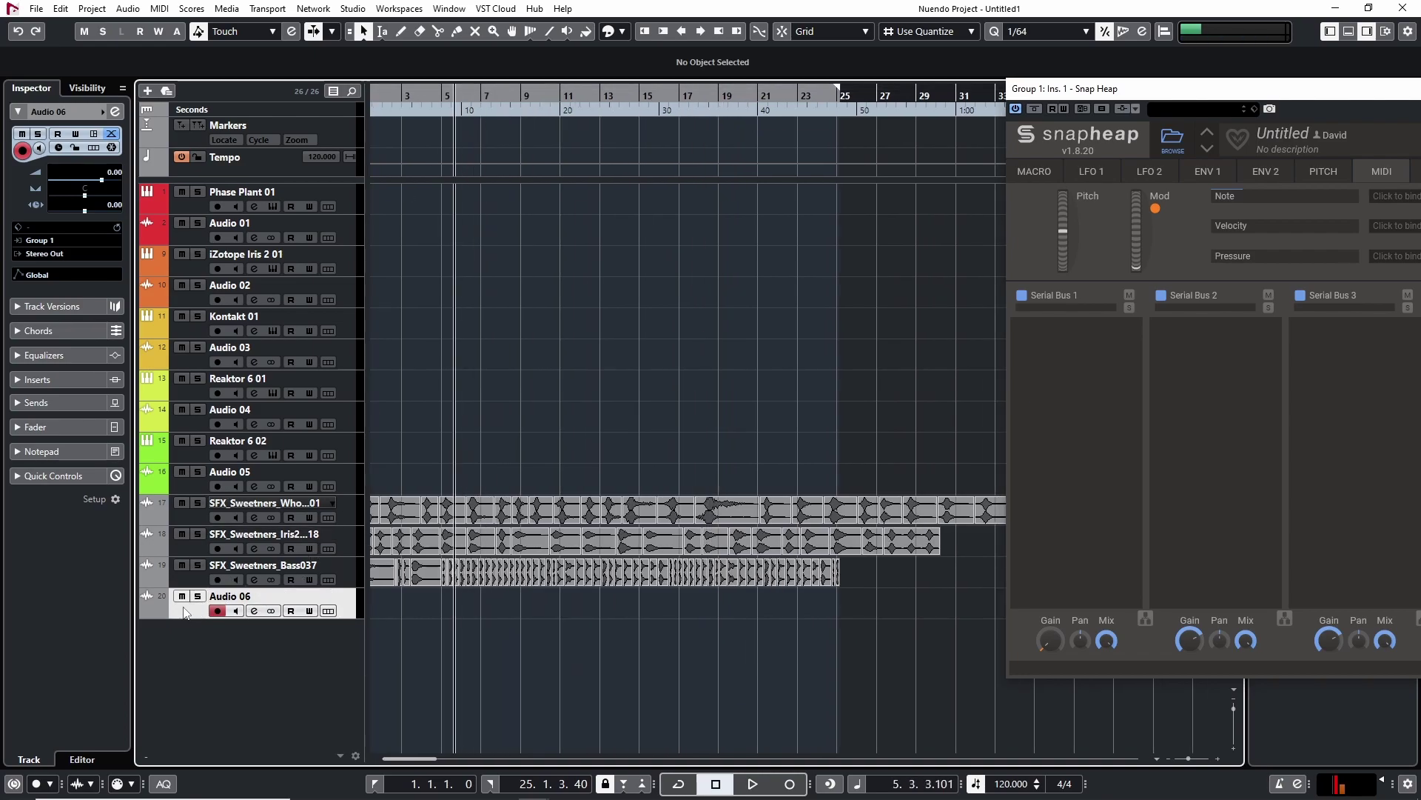
key(KP_Multiply)
click(1136, 261)
drag(1136, 260, 1131, 317)
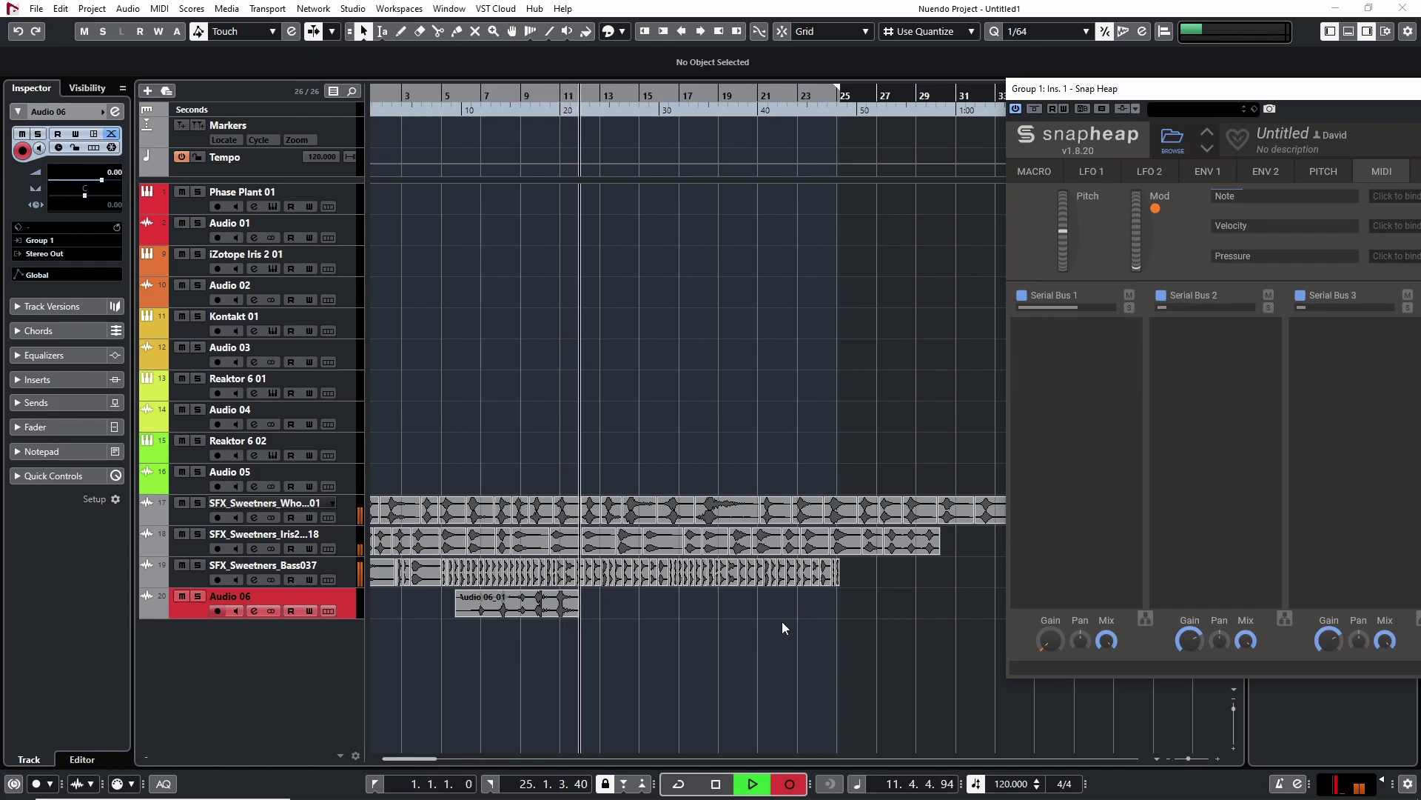
key(space)
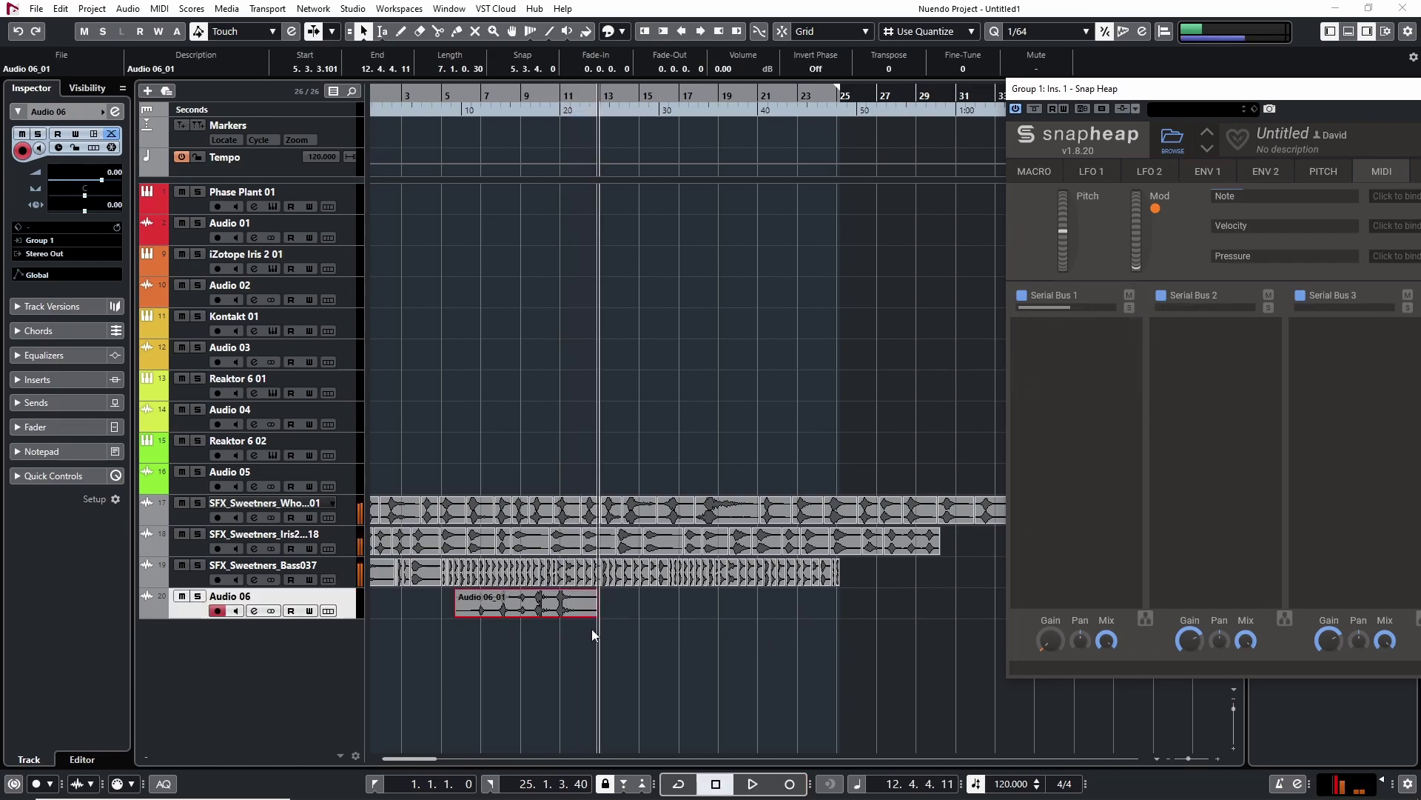
- Lower the volume of the recorded clip on Audio 06
click(600, 639)
drag(527, 593, 529, 609)
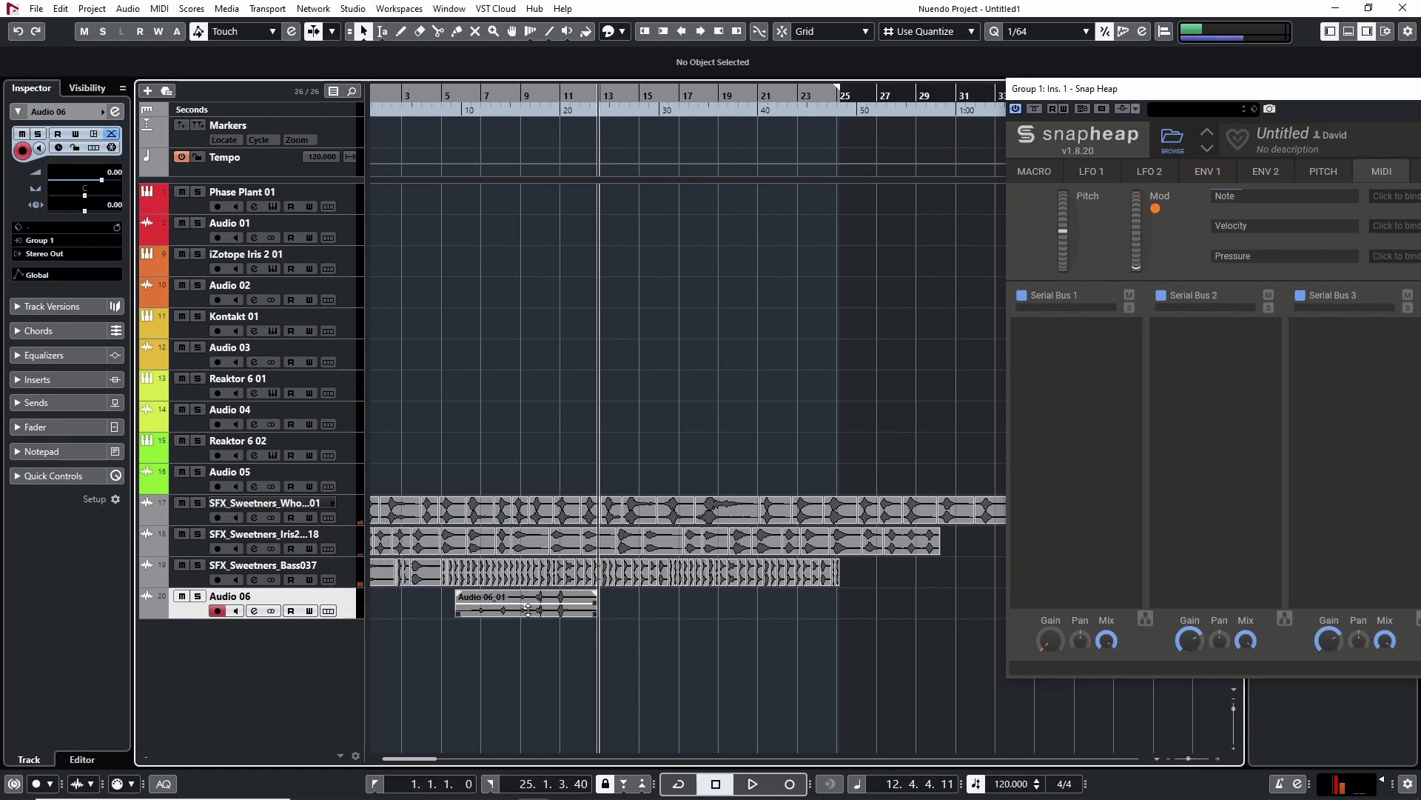